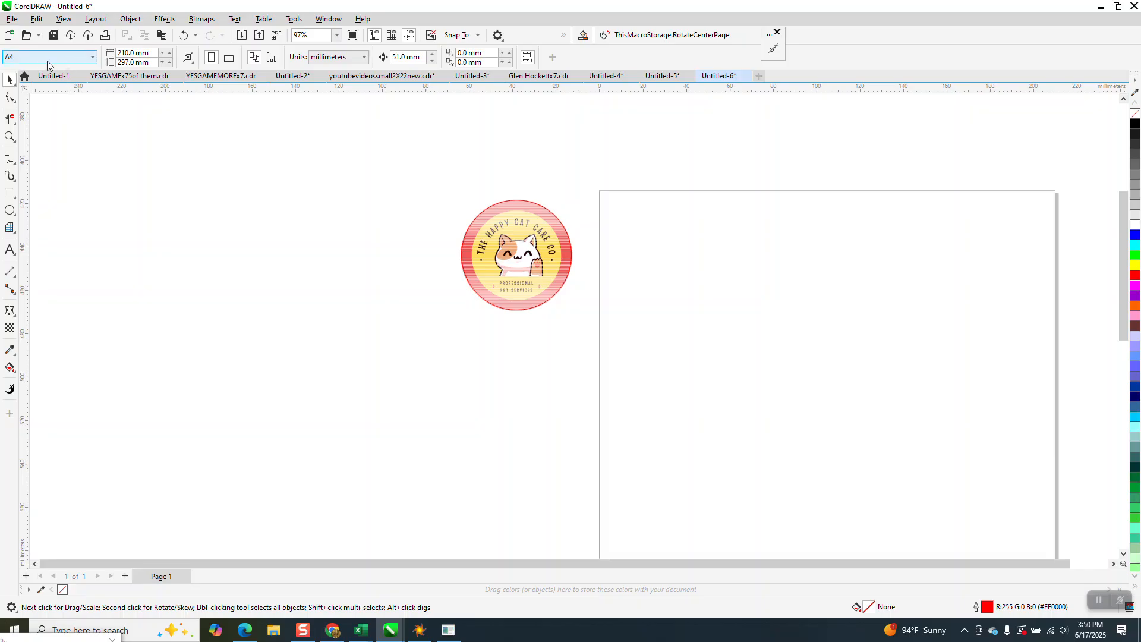
- Ungroup the cat badge so its red circle outline is separate from the artwork
{"action": "left_click", "coordinate": [494, 232]}
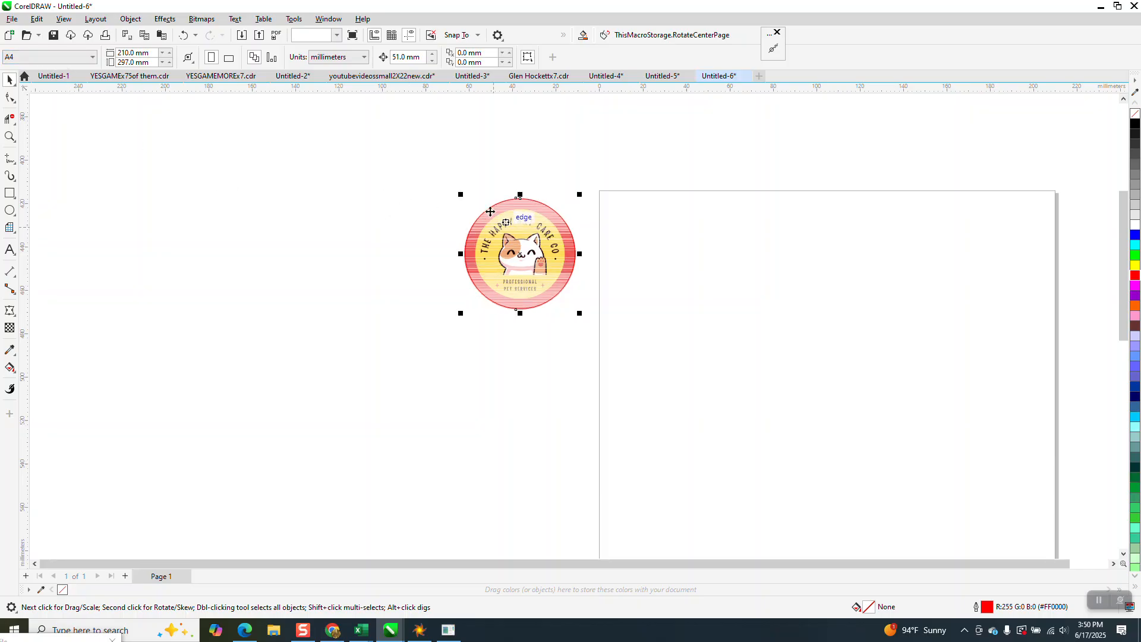
{"action": "left_click", "coordinate": [130, 19]}
{"action": "mouse_move", "coordinate": [176, 221]}
{"action": "left_click", "coordinate": [324, 235]}
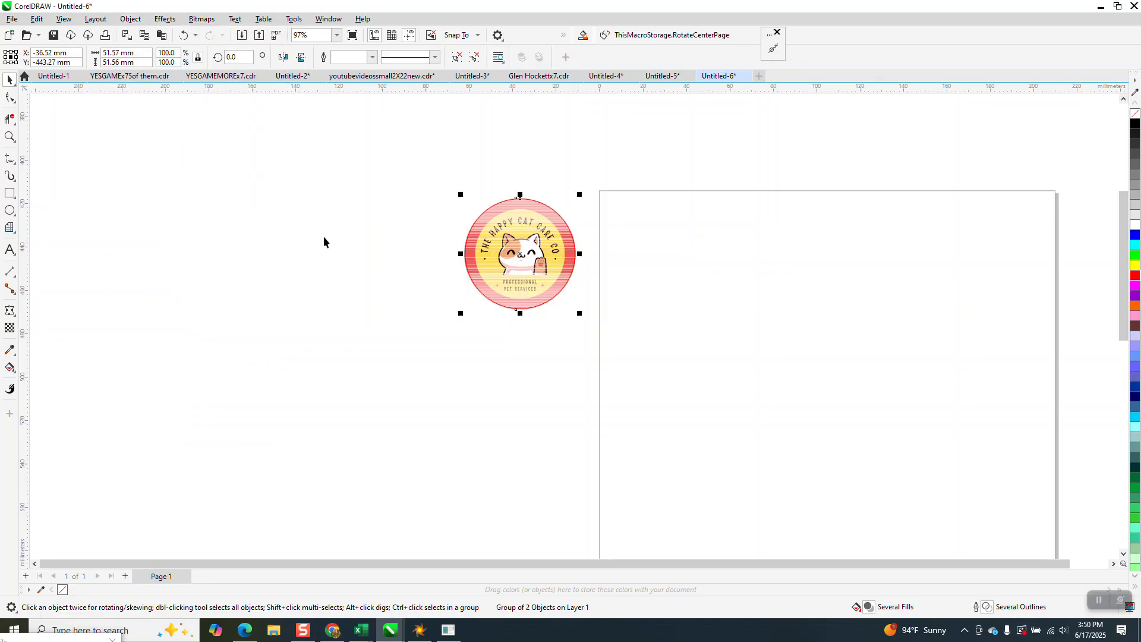
- Move the red circle outline off the cat artwork onto the page's upper-left corner
{"action": "left_click", "coordinate": [508, 253]}
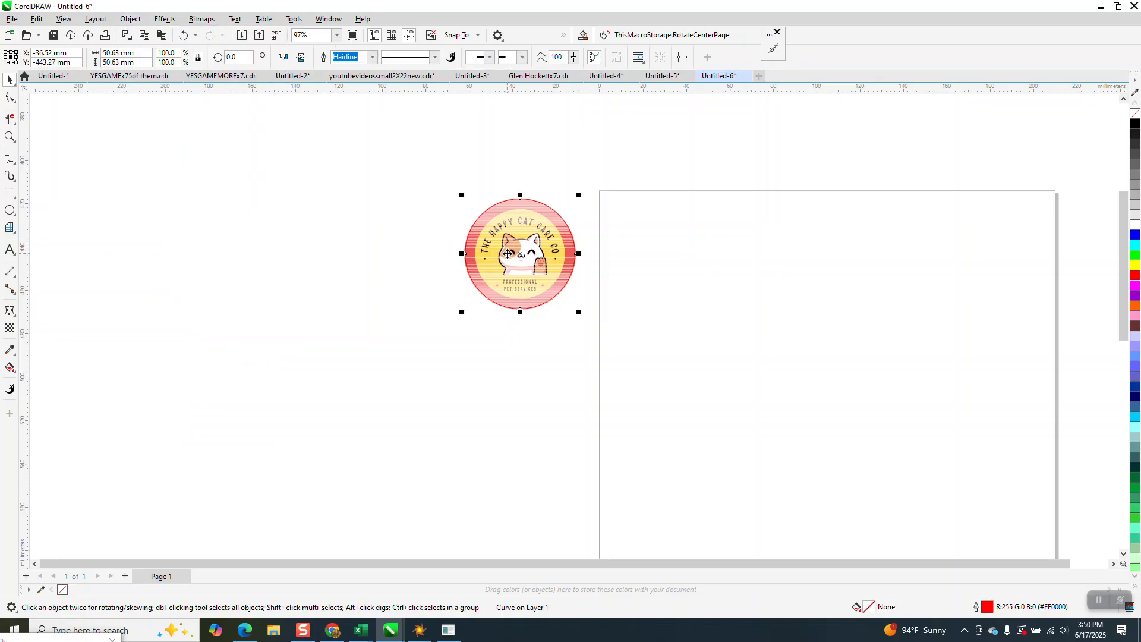
{"action": "key", "text": "Left"}
{"action": "key", "text": "Right"}
{"action": "key", "text": "Right"}
{"action": "left_click_drag", "start_coordinate": [631, 258], "coordinate": [655, 250]}
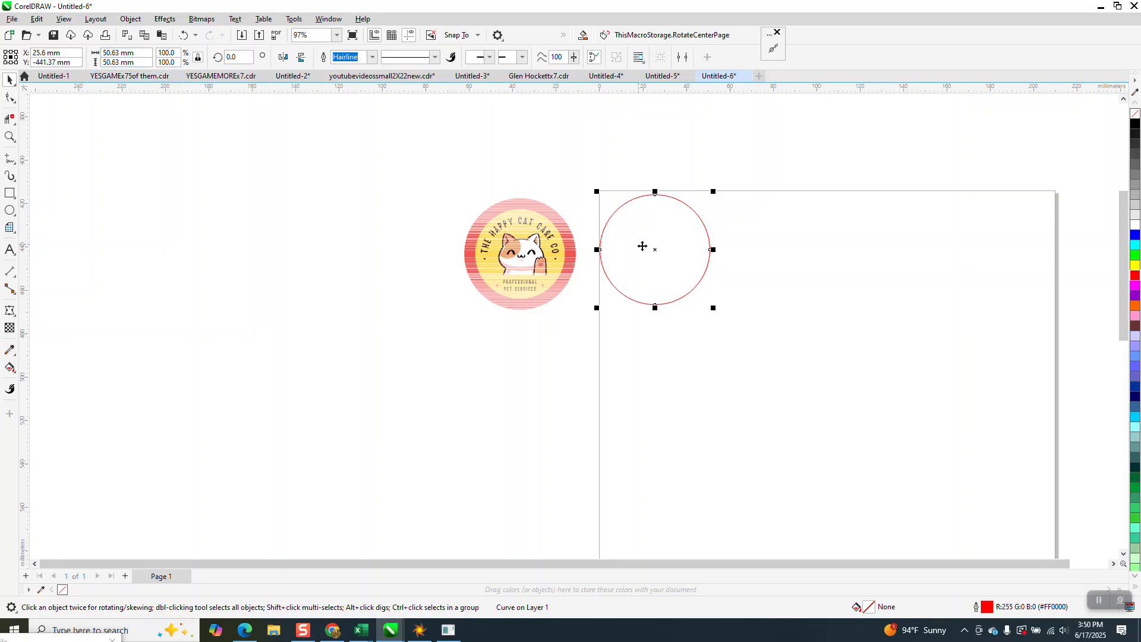
{"action": "left_click_drag", "start_coordinate": [655, 250], "coordinate": [655, 249]}
- Fine-tune the circle outline's position so it sits just inside the page's upper-left corner
{"action": "left_click", "coordinate": [10, 136]}
{"action": "left_click_drag", "start_coordinate": [599, 170], "coordinate": [711, 308]}
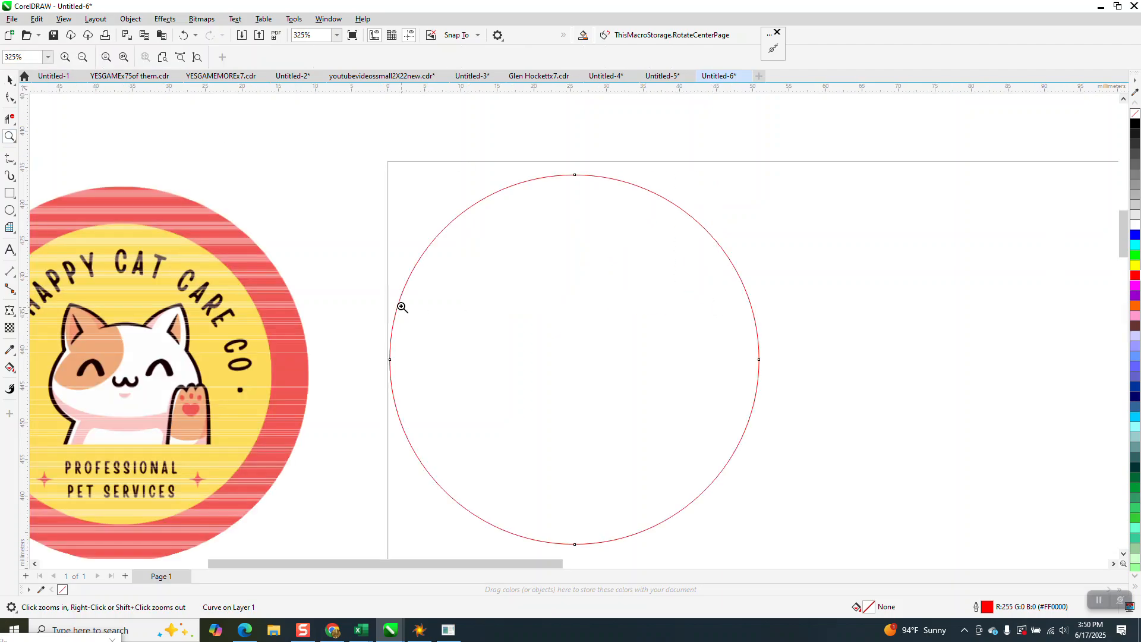
{"action": "scroll", "coordinate": [400, 307], "scroll_direction": "down", "scroll_amount": 2}
{"action": "left_click", "coordinate": [10, 79]}
{"action": "left_click_drag", "start_coordinate": [467, 308], "coordinate": [470, 307]}
{"action": "scroll", "coordinate": [315, 165], "scroll_direction": "down", "scroll_amount": 2}
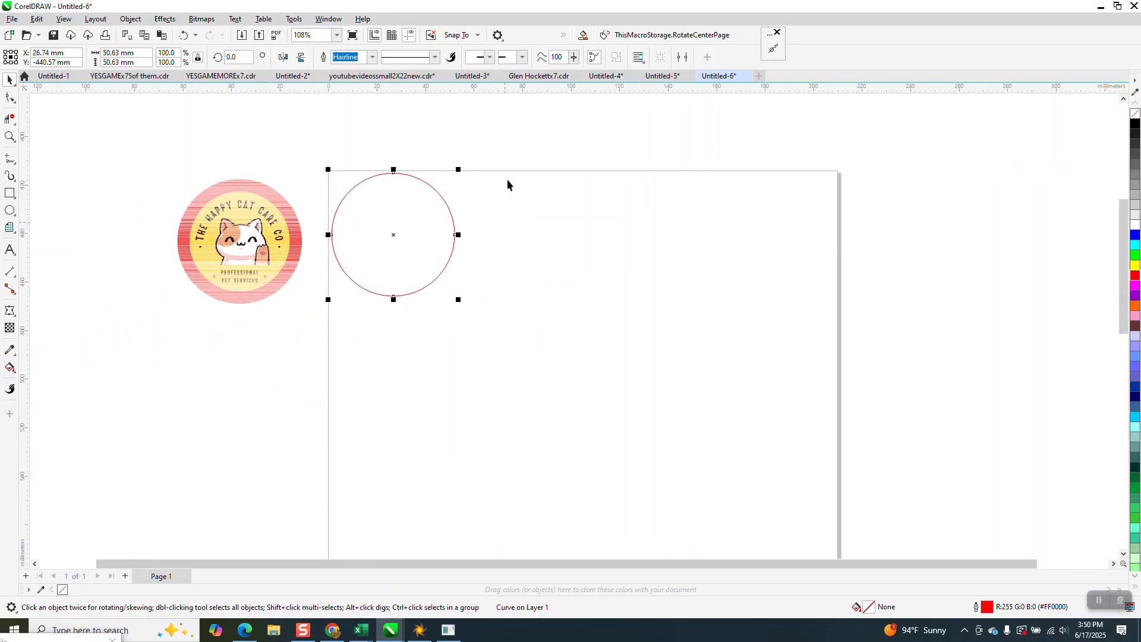
{"action": "left_click", "coordinate": [373, 130]}
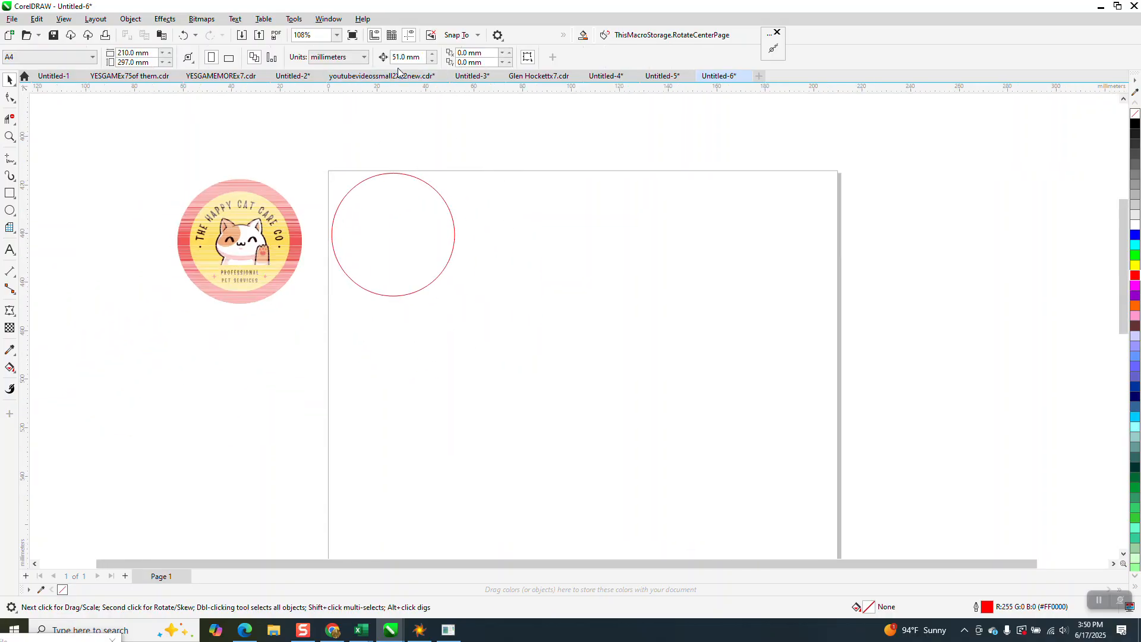
- Place a test duplicate of the circle outline 51 mm to its right to check the spacing and delete the copy
{"action": "left_click", "coordinate": [403, 233]}
{"action": "key", "text": "ctrl+d"}
{"action": "key", "text": "Right"}
{"action": "left_click", "coordinate": [10, 136]}
{"action": "left_click_drag", "start_coordinate": [441, 215], "coordinate": [485, 252]}
{"action": "scroll", "coordinate": [505, 274], "scroll_direction": "down", "scroll_amount": 3}
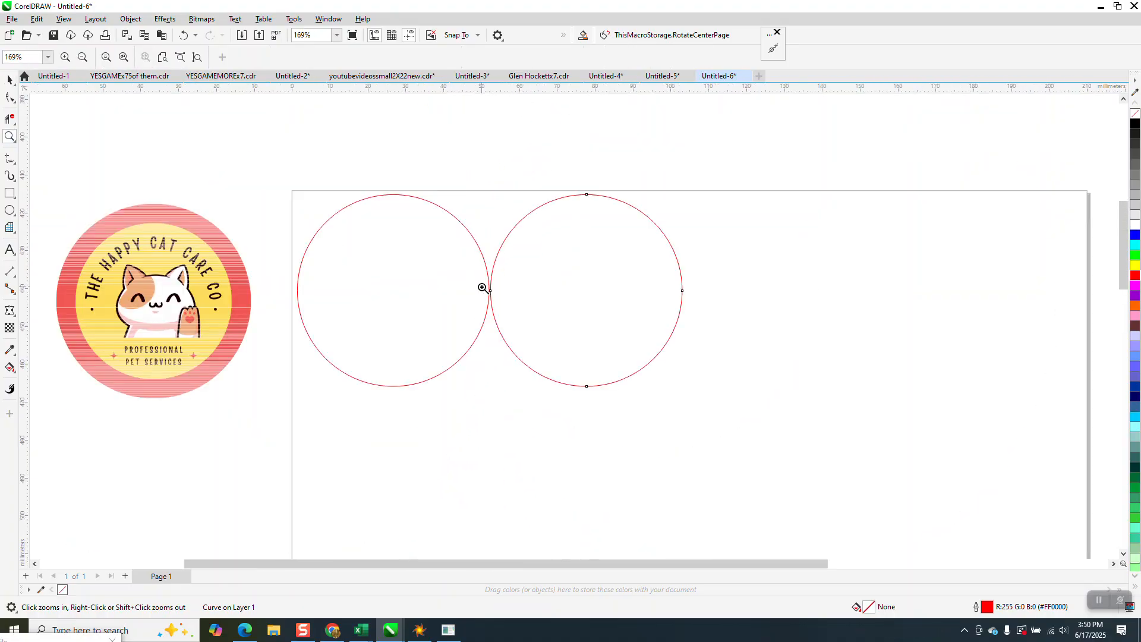
{"action": "left_click", "coordinate": [9, 79]}
{"action": "left_click_drag", "start_coordinate": [576, 269], "coordinate": [578, 268]}
{"action": "key", "text": "Delete"}
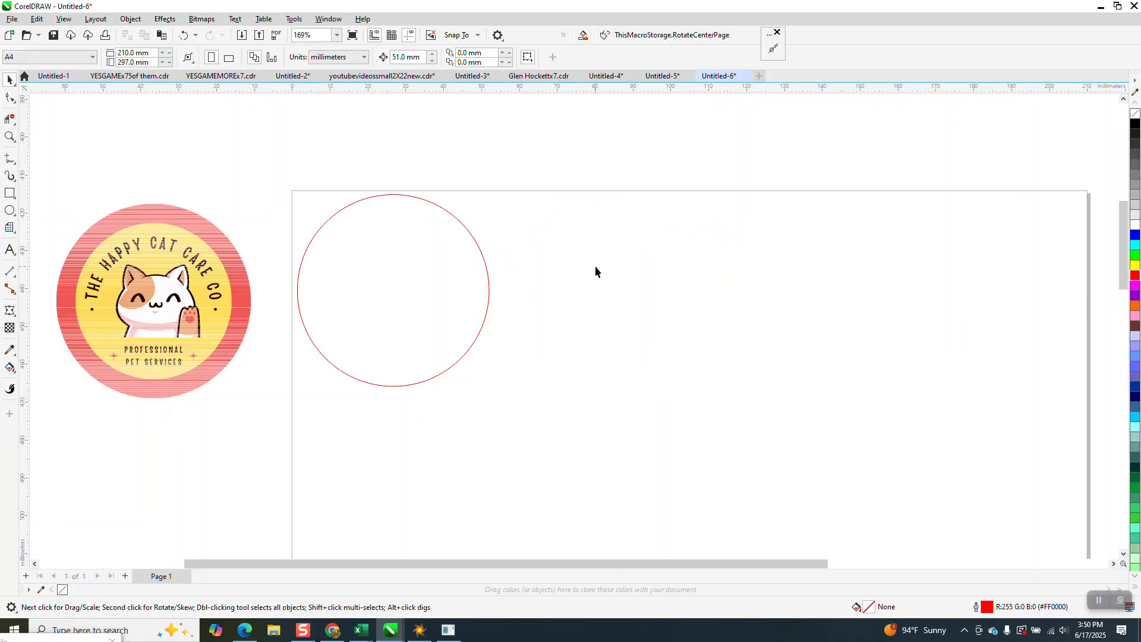
- Align the cat artwork to the circle outline on the page, centred both horizontally and vertically
{"action": "left_click", "coordinate": [207, 306]}
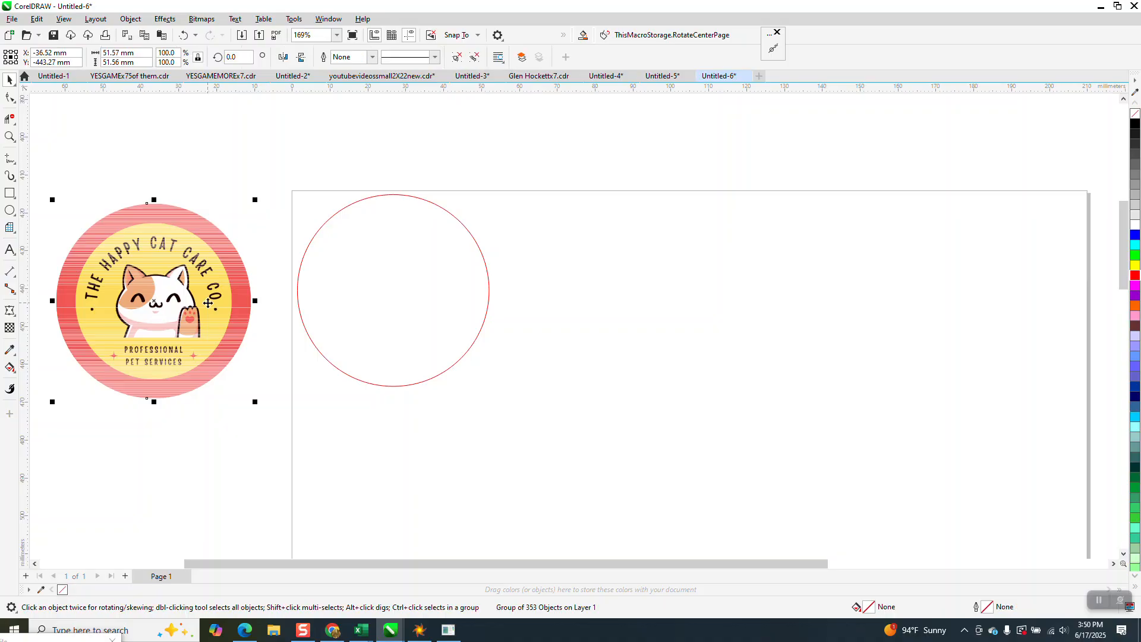
{"action": "left_click", "coordinate": [352, 276], "text": "shift"}
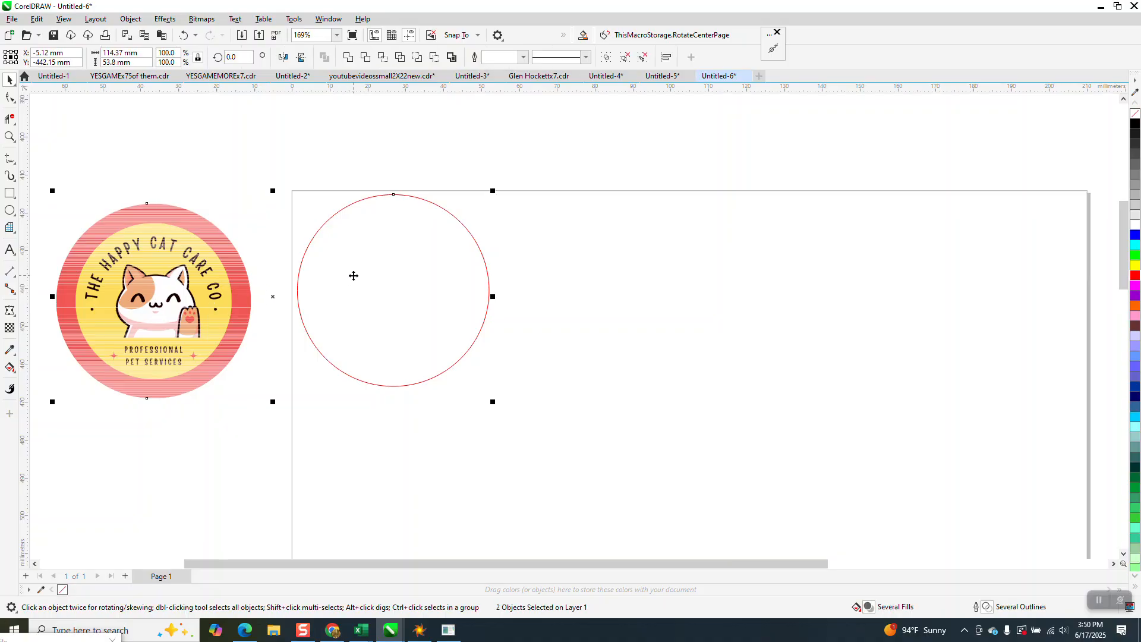
{"action": "key", "text": "e"}
{"action": "key", "text": "c"}
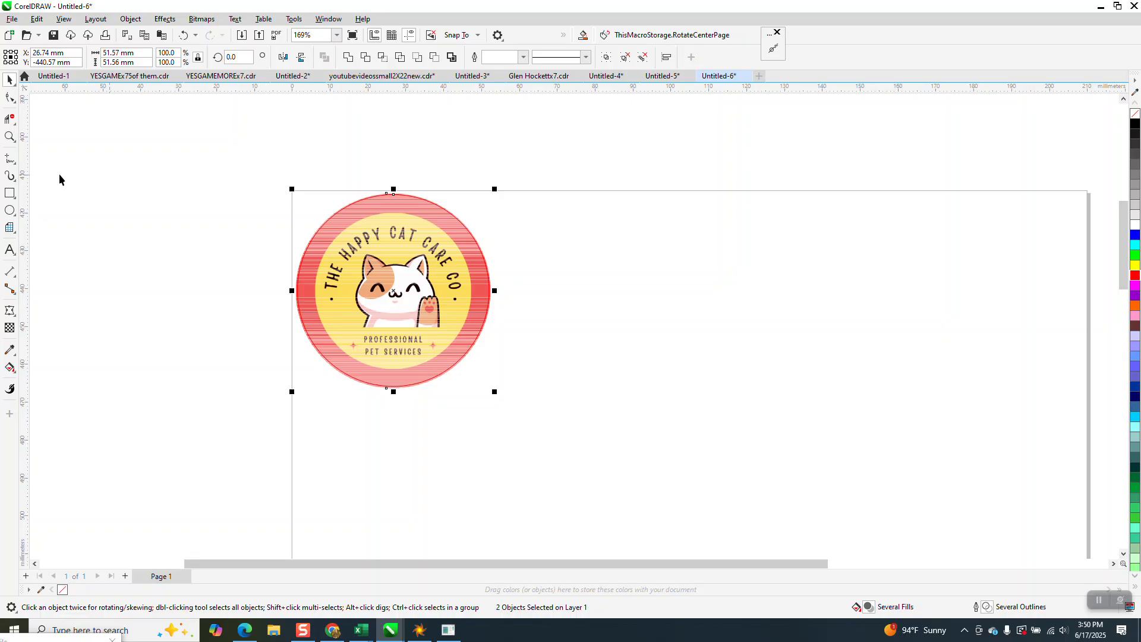
- Check the artwork's overlap past the circle outline and group the two objects together
{"action": "left_click", "coordinate": [9, 136]}
{"action": "left_click_drag", "start_coordinate": [339, 184], "coordinate": [411, 211]}
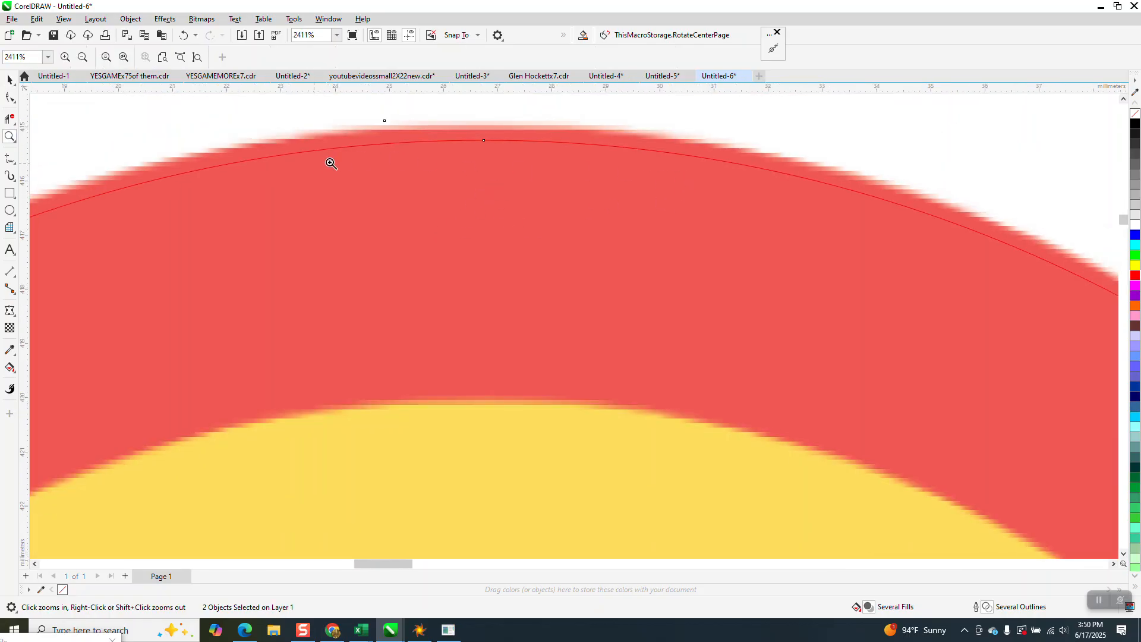
{"action": "scroll", "coordinate": [288, 169], "scroll_direction": "down", "scroll_amount": 3}
{"action": "left_click", "coordinate": [11, 86]}
{"action": "scroll", "coordinate": [390, 180], "scroll_direction": "down", "scroll_amount": 3}
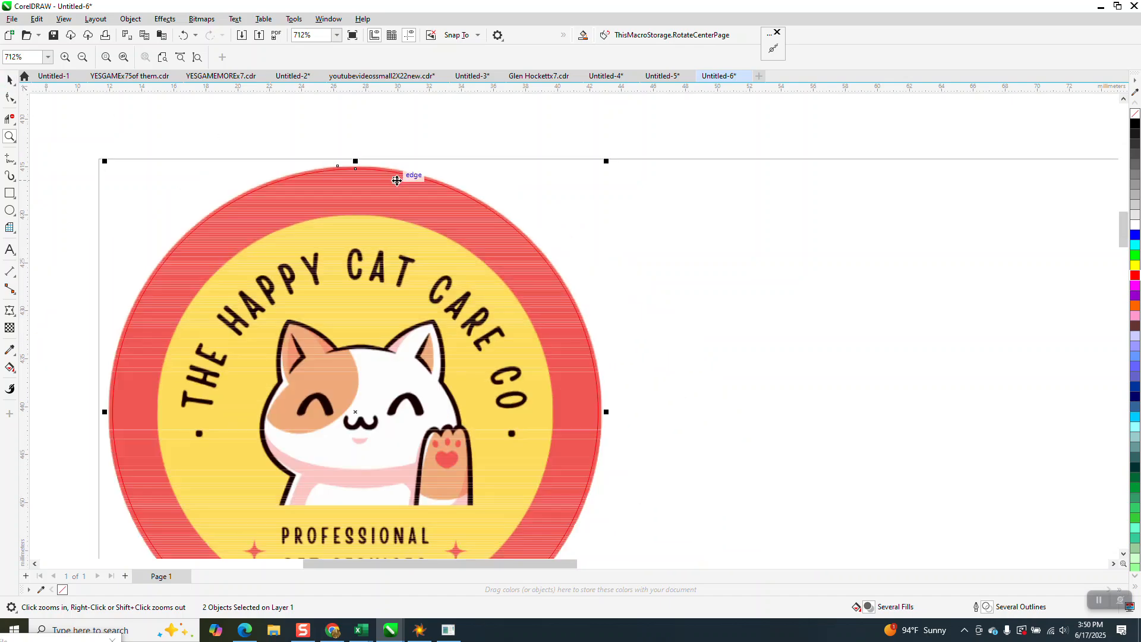
{"action": "left_click_drag", "start_coordinate": [217, 151], "coordinate": [556, 473]}
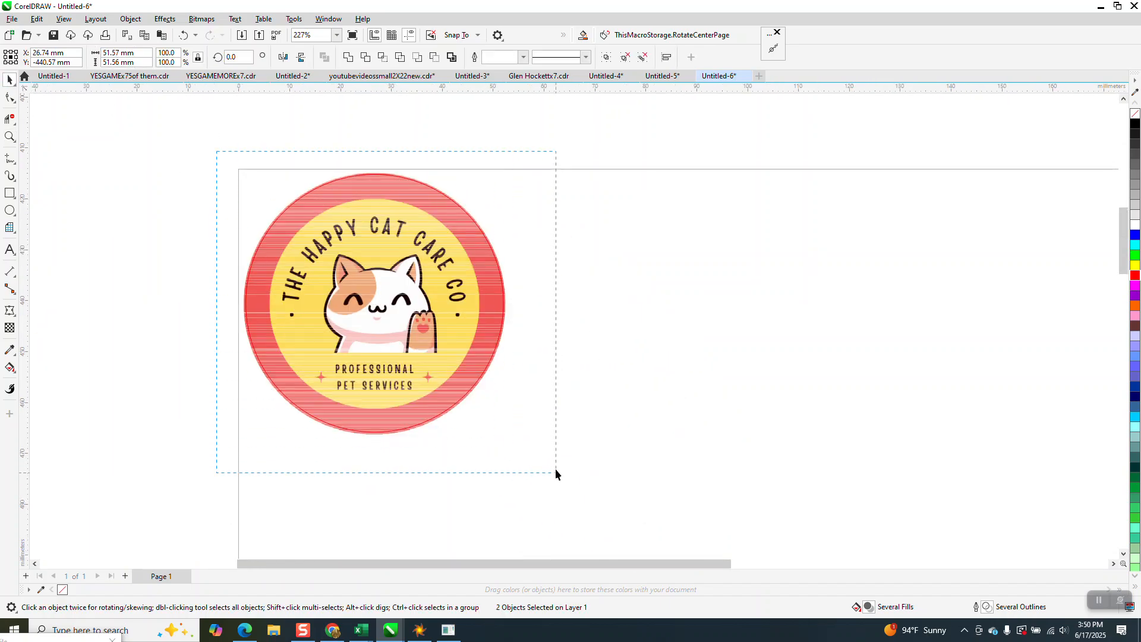
{"action": "key", "text": "ctrl+g"}
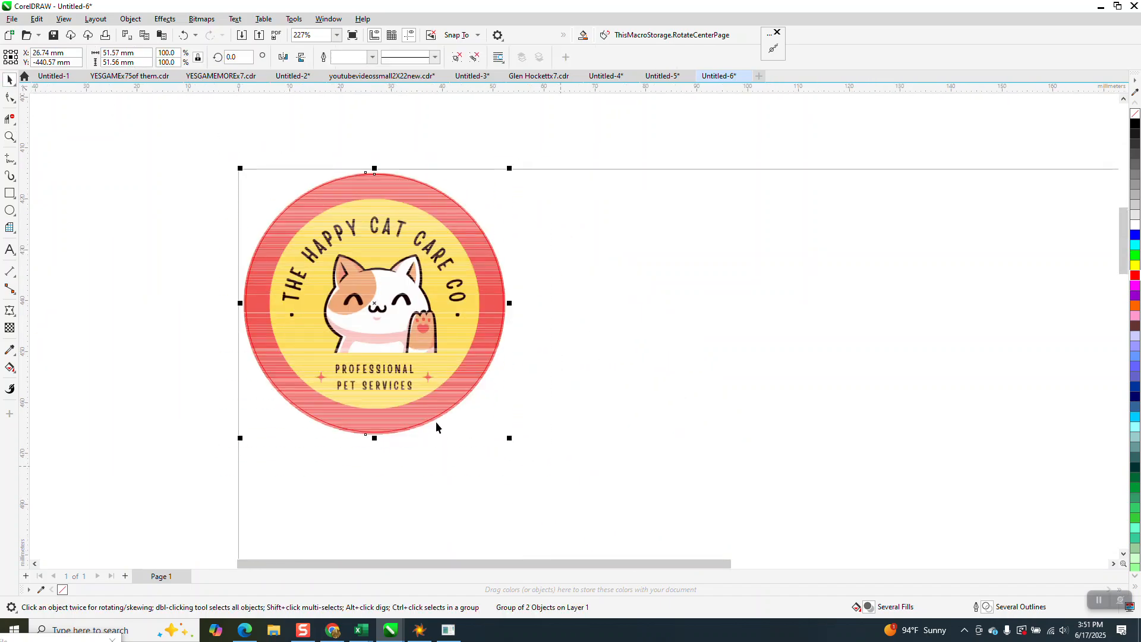
- Duplicate the grouped badge three times to the right at 51 mm spacing to form a row of four
{"action": "scroll", "coordinate": [405, 419], "scroll_direction": "down", "scroll_amount": 1}
{"action": "scroll", "coordinate": [372, 236], "scroll_direction": "down", "scroll_amount": 1}
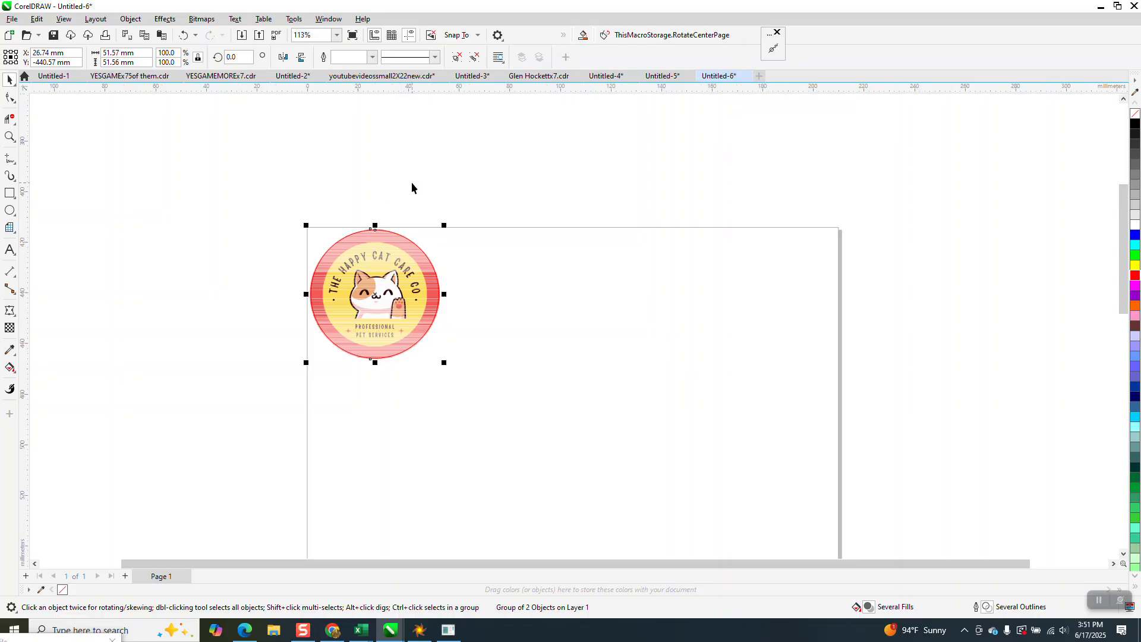
{"action": "left_click", "coordinate": [412, 183]}
{"action": "left_click", "coordinate": [390, 312]}
{"action": "key", "text": "ctrl+d"}
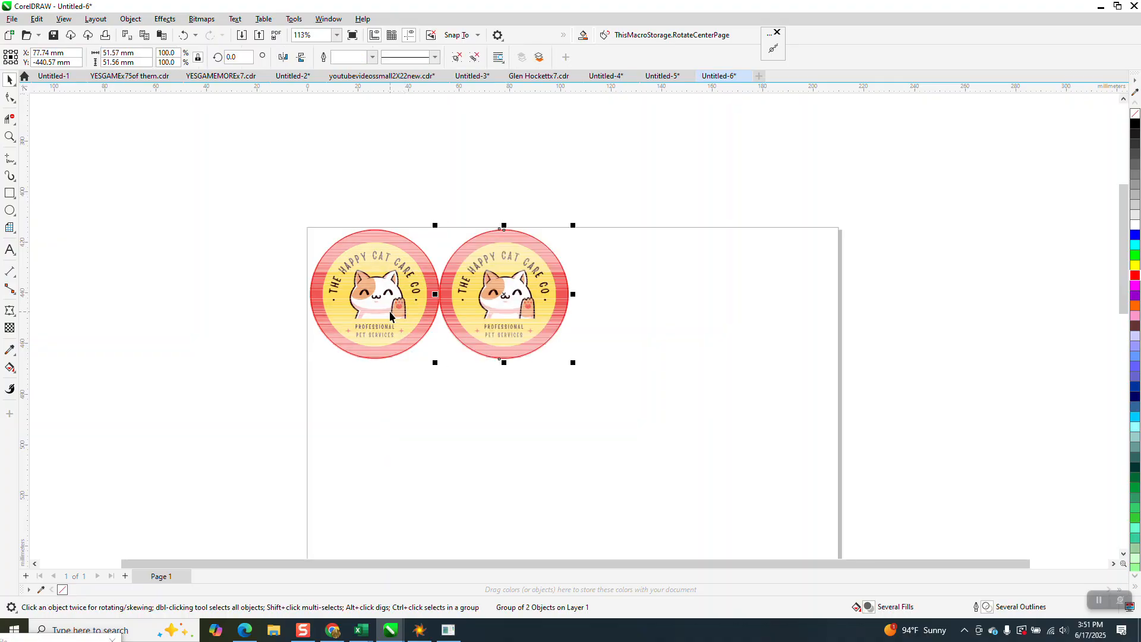
{"action": "key", "text": "ctrl+d"}
{"action": "key", "text": "ctrl+d"}
- Duplicate the row of four badges four times downward at 51 mm spacing to fill the page
{"action": "scroll", "coordinate": [396, 250], "scroll_direction": "down", "scroll_amount": 2}
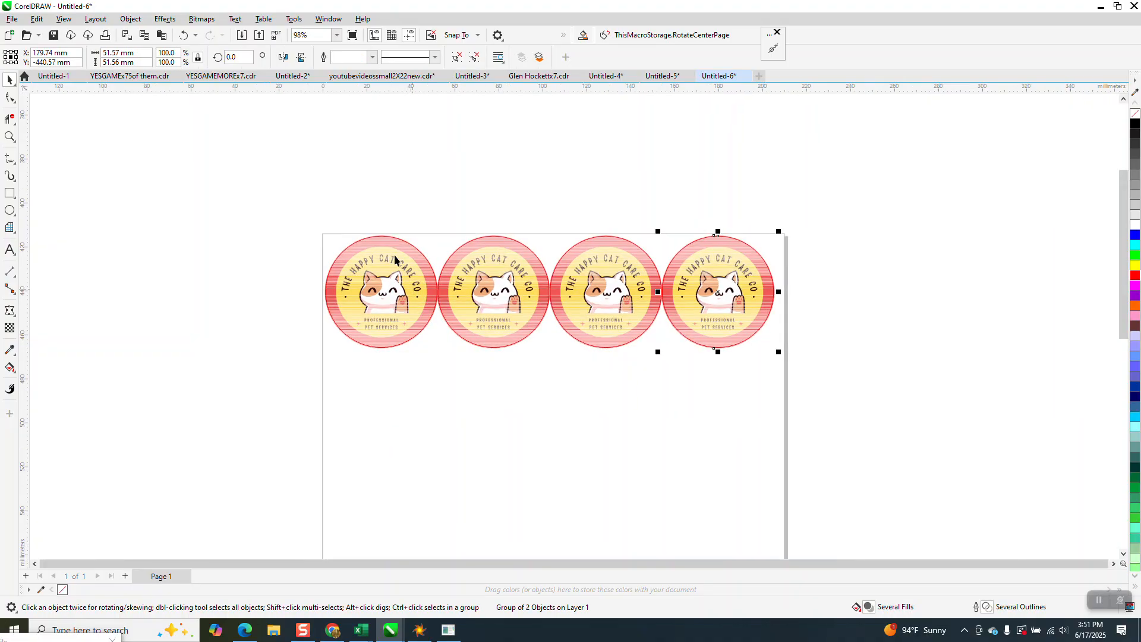
{"action": "left_click_drag", "start_coordinate": [333, 200], "coordinate": [726, 400]}
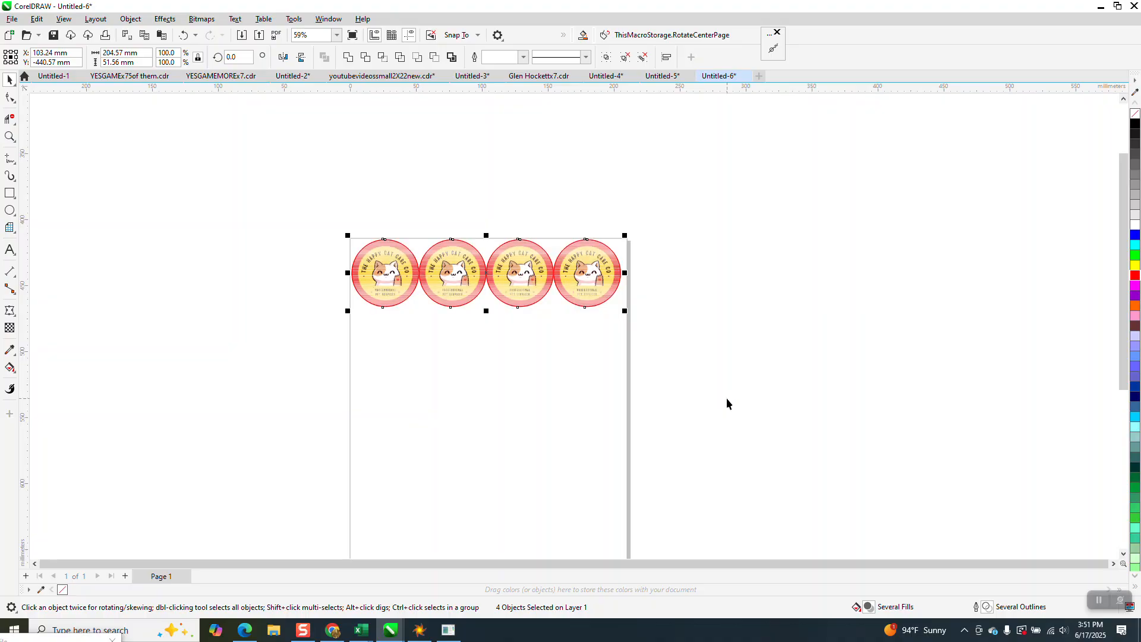
{"action": "key", "text": "ctrl+d"}
{"action": "key", "text": "ctrl+d"}
{"action": "key", "text": "ctrl+d"}
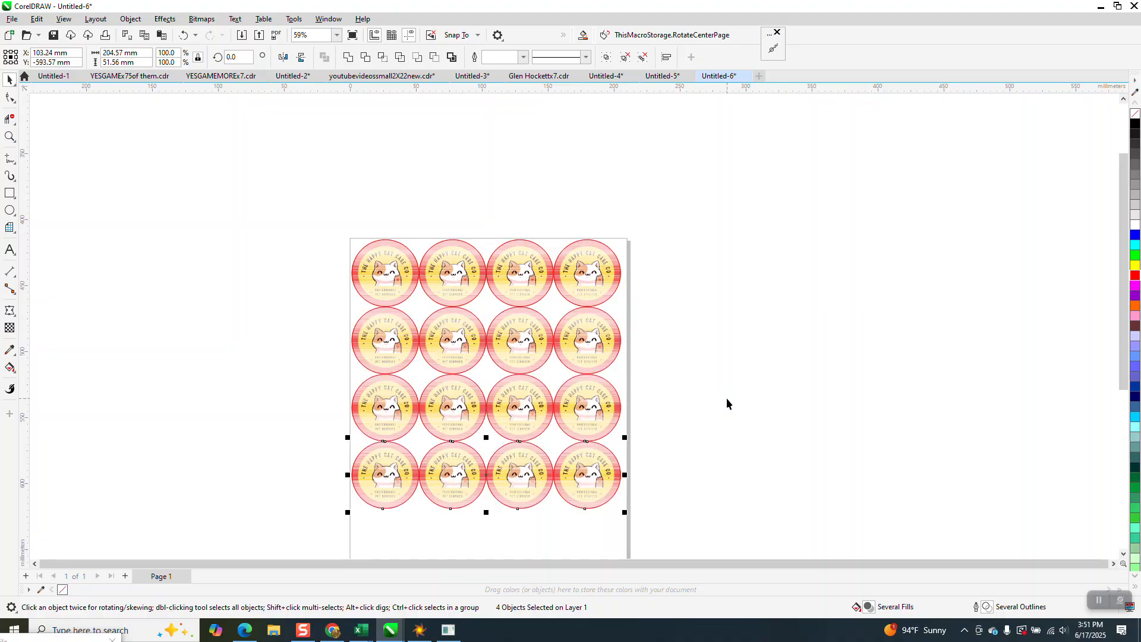
{"action": "key", "text": "ctrl+d"}
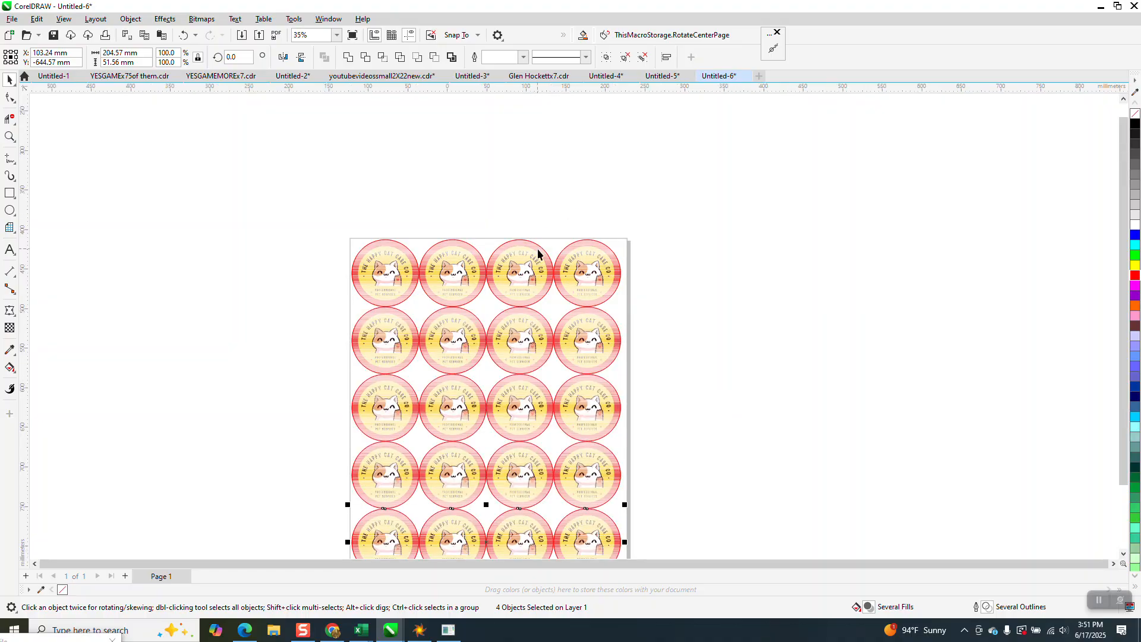
- Delete all the badge copies, keeping only the one in the page's upper-left corner
{"action": "scroll", "coordinate": [522, 235], "scroll_direction": "down", "scroll_amount": 2}
{"action": "left_click_drag", "start_coordinate": [489, 207], "coordinate": [669, 438]}
{"action": "key", "text": "Delete"}
{"action": "left_click_drag", "start_coordinate": [455, 273], "coordinate": [575, 422]}
{"action": "key", "text": "Delete"}
- Bring the whole page into view and open the Transform docker with its Position settings
{"action": "left_click", "coordinate": [10, 137]}
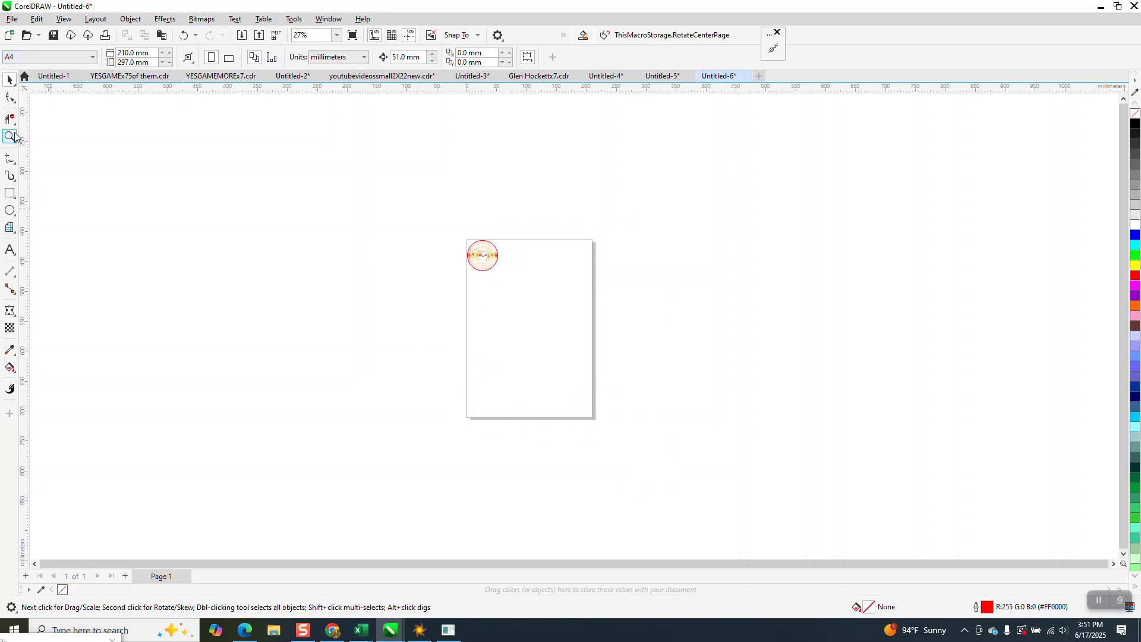
{"action": "left_click_drag", "start_coordinate": [433, 227], "coordinate": [686, 437]}
{"action": "left_click", "coordinate": [9, 79]}
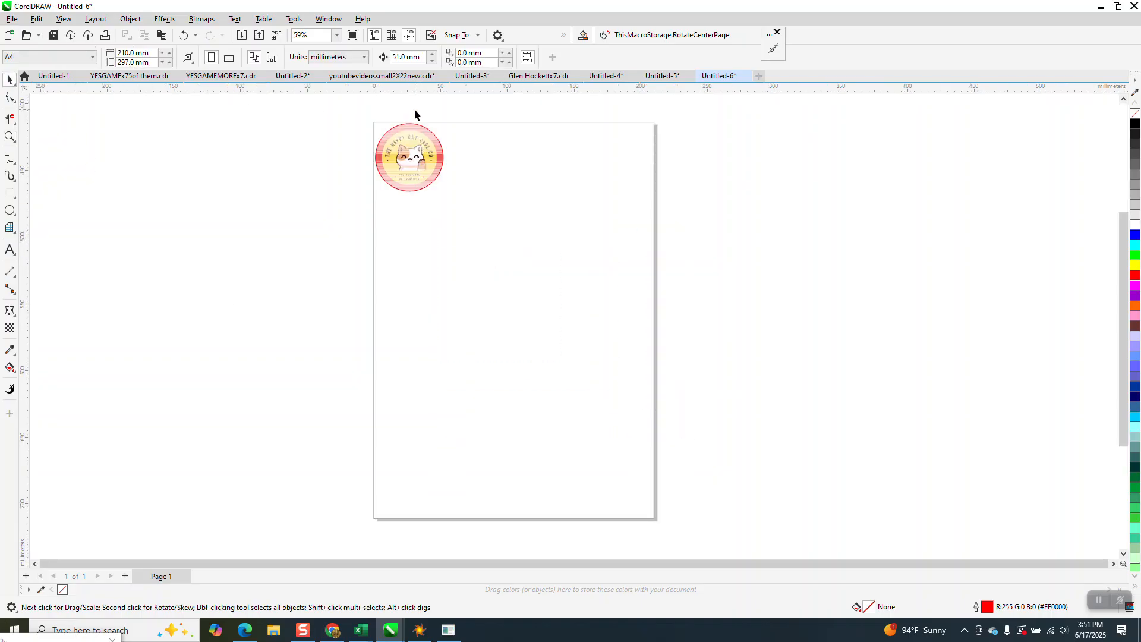
{"action": "left_click", "coordinate": [321, 20]}
{"action": "mouse_move", "coordinate": [341, 181]}
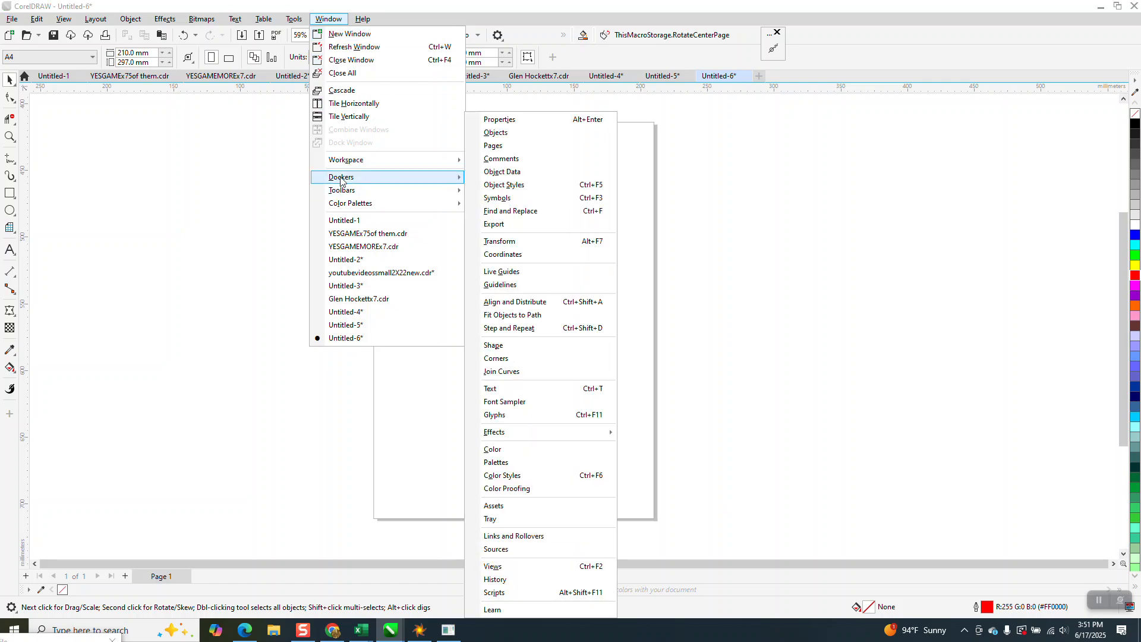
{"action": "left_click", "coordinate": [502, 242]}
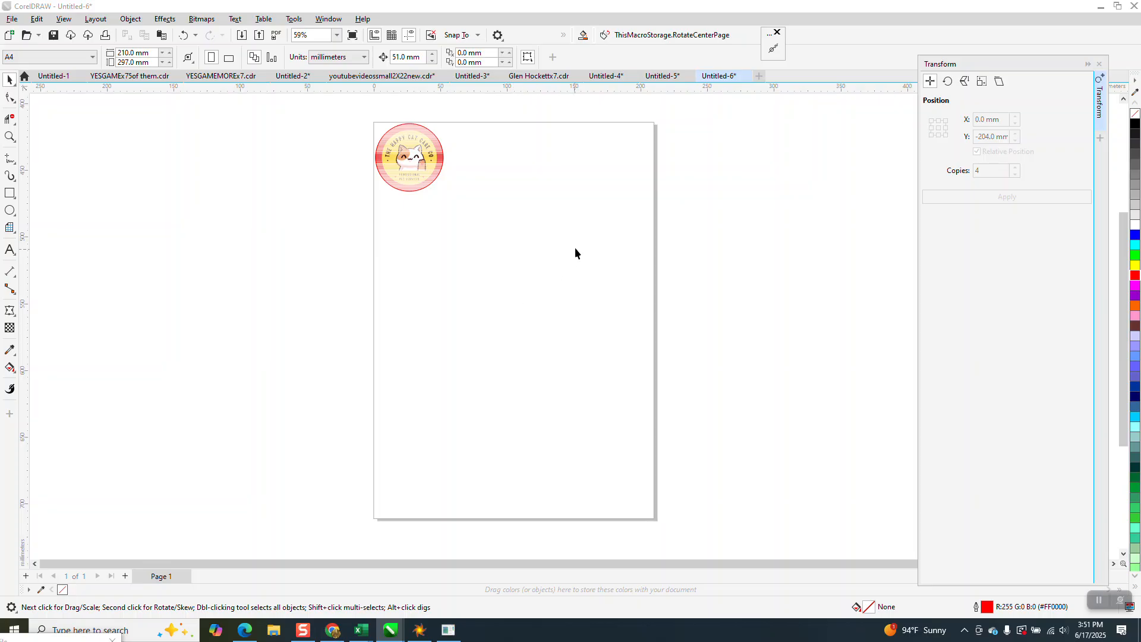
- Create three copies of the badge to its right with a relative X offset of 51 mm and Y 0 mm
{"action": "left_click", "coordinate": [390, 157]}
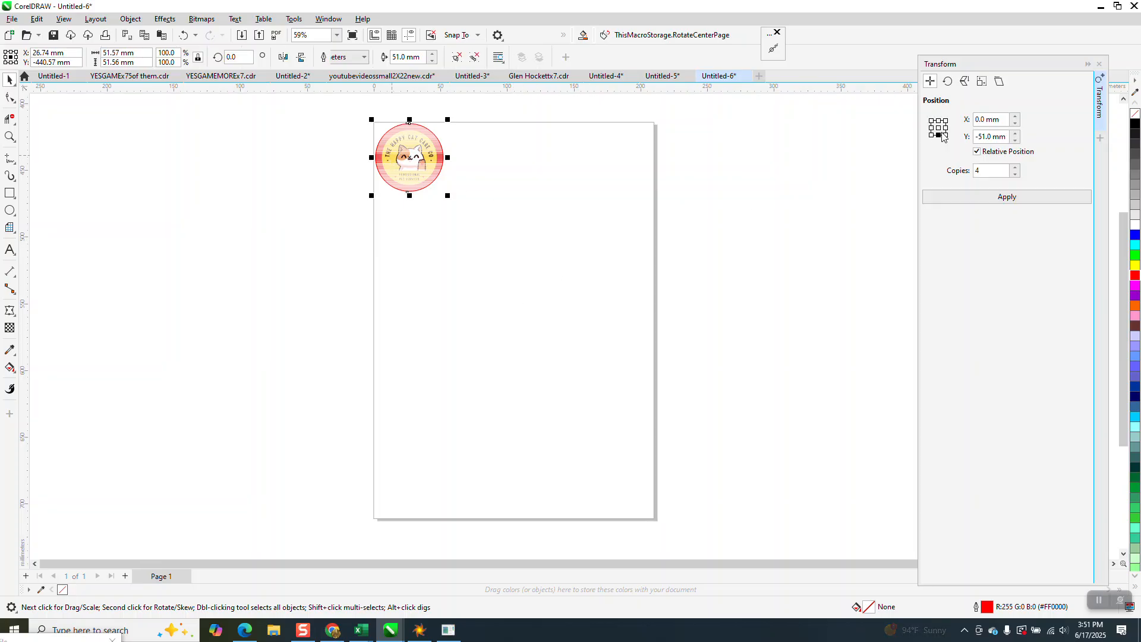
{"action": "left_click", "coordinate": [946, 128]}
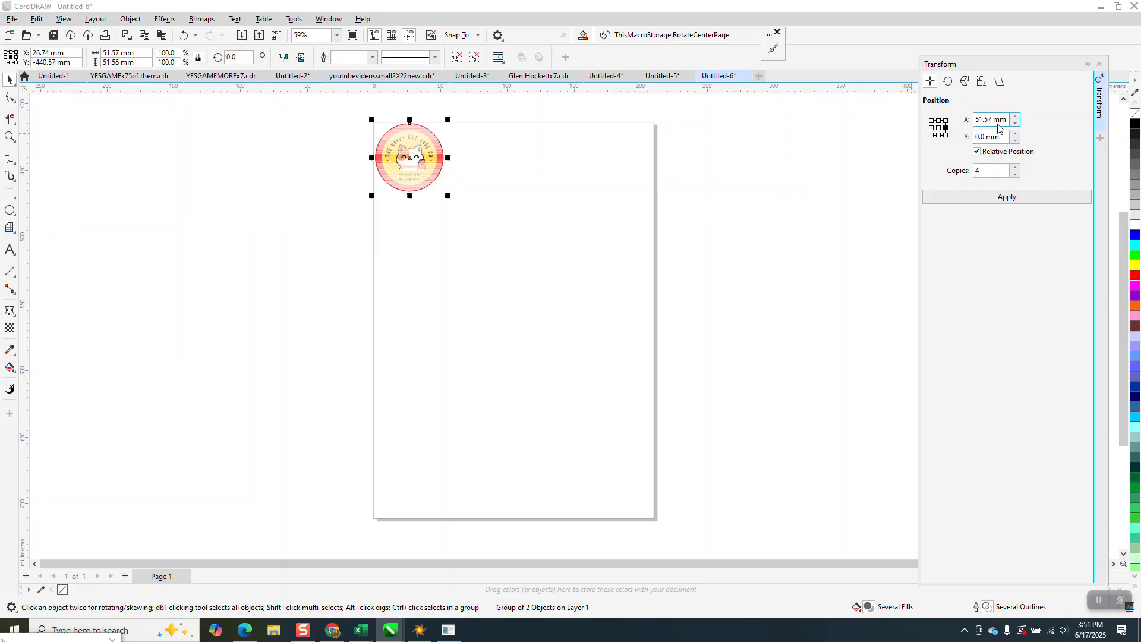
{"action": "left_click_drag", "start_coordinate": [1009, 121], "coordinate": [969, 123]}
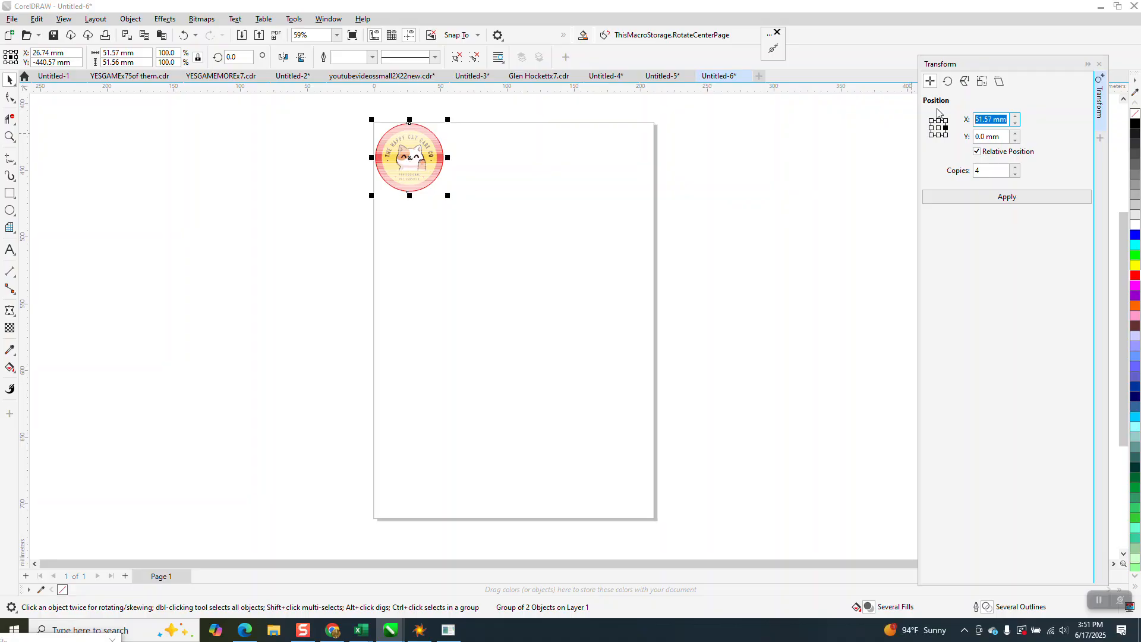
{"action": "type", "text": "51"}
{"action": "left_click", "coordinate": [1016, 178]}
{"action": "left_click", "coordinate": [1008, 198]}
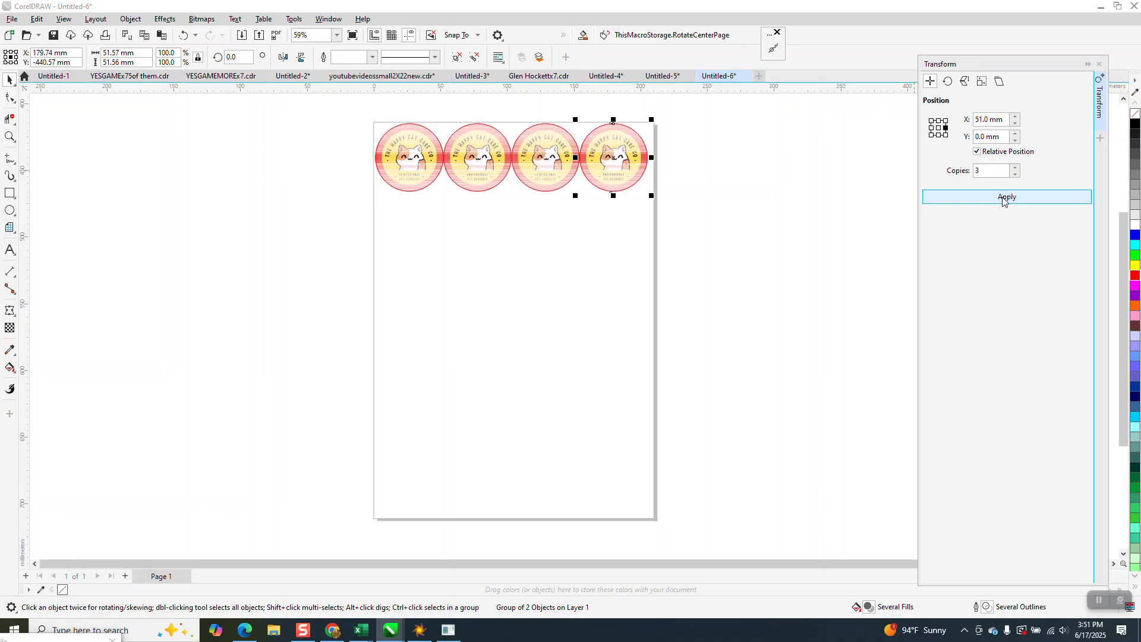
- Create four copies of the whole badge row below it with a relative Y offset of -51 mm and X 0 mm
{"action": "left_click_drag", "start_coordinate": [313, 109], "coordinate": [351, 148]}
{"action": "left_click_drag", "start_coordinate": [695, 241], "coordinate": [696, 243]}
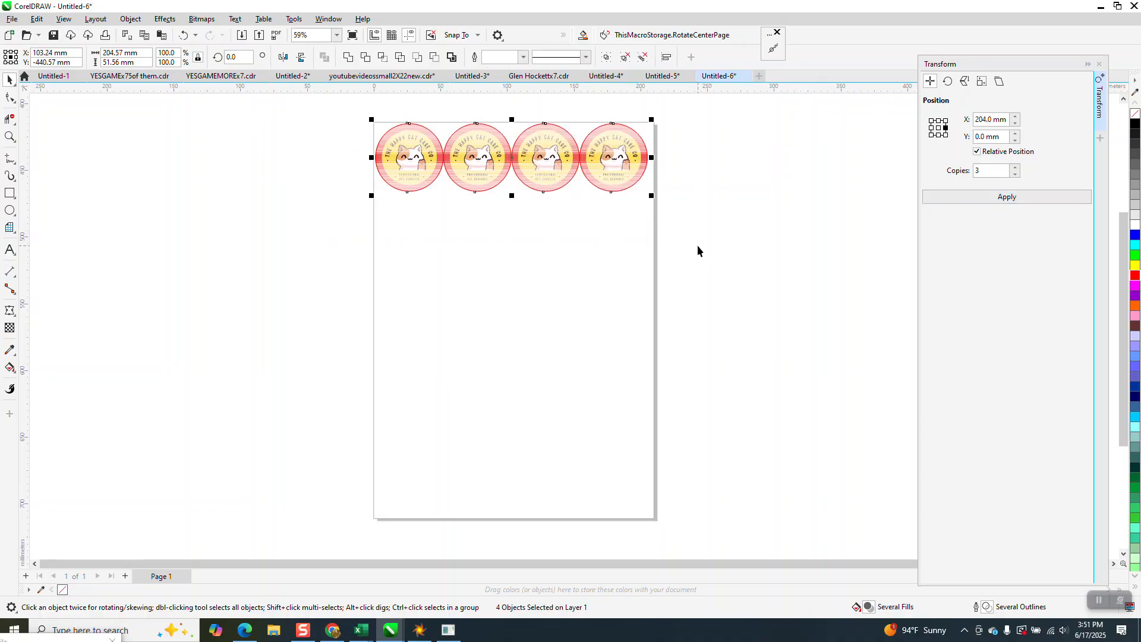
{"action": "left_click", "coordinate": [938, 136]}
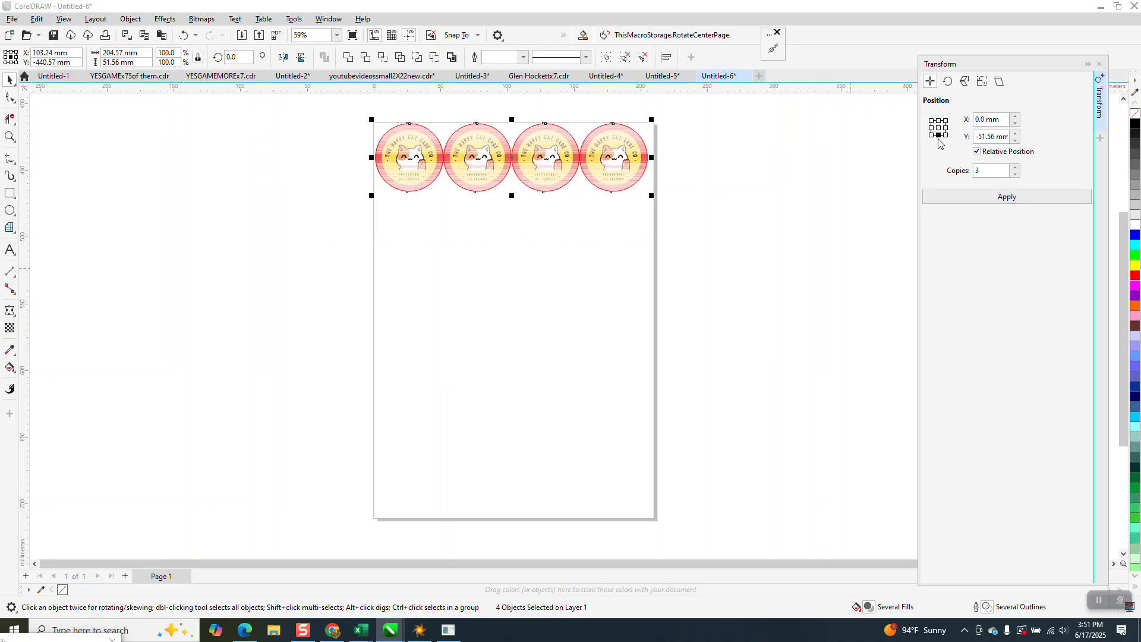
{"action": "left_click", "coordinate": [1000, 138]}
{"action": "left_click_drag", "start_coordinate": [1006, 137], "coordinate": [972, 137]}
{"action": "type", "text": "-51"}
{"action": "left_click", "coordinate": [1016, 168]}
{"action": "left_click", "coordinate": [1002, 198]}
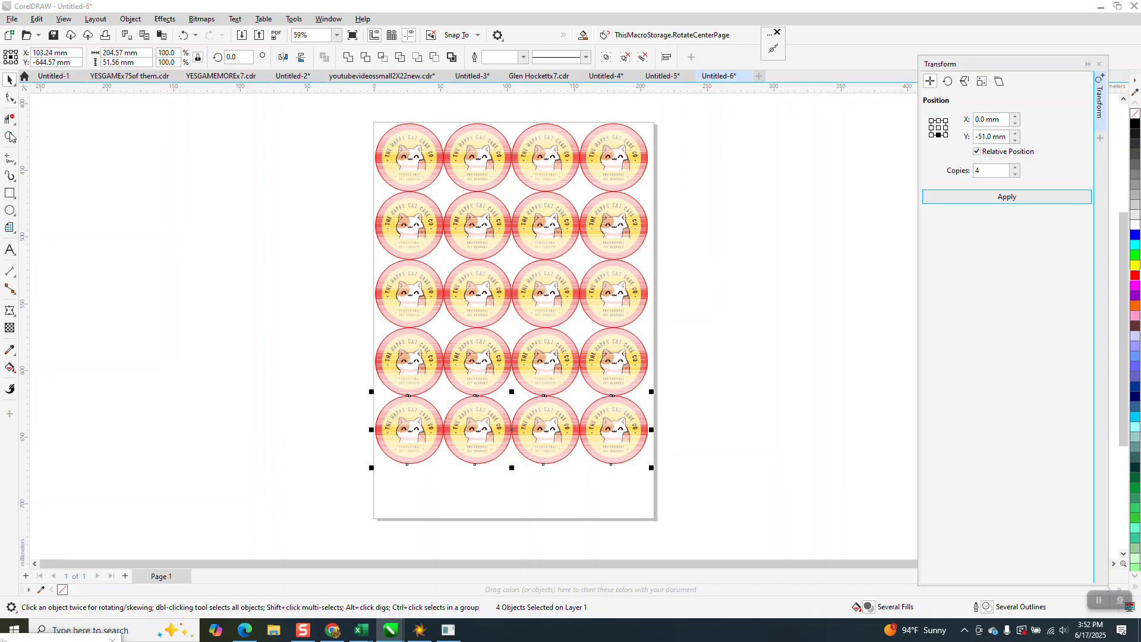
- Examine the gap between the circle outlines of two neighbouring badges up close
{"action": "key", "text": "z"}
{"action": "left_click_drag", "start_coordinate": [332, 219], "coordinate": [580, 352]}
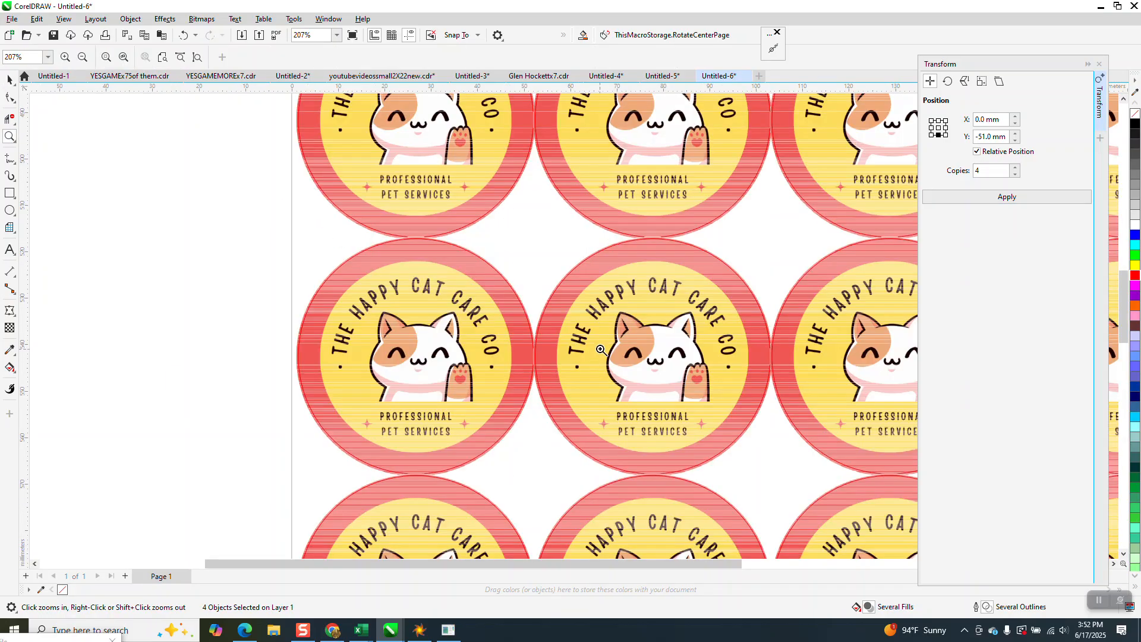
{"action": "left_click_drag", "start_coordinate": [503, 318], "coordinate": [594, 410]}
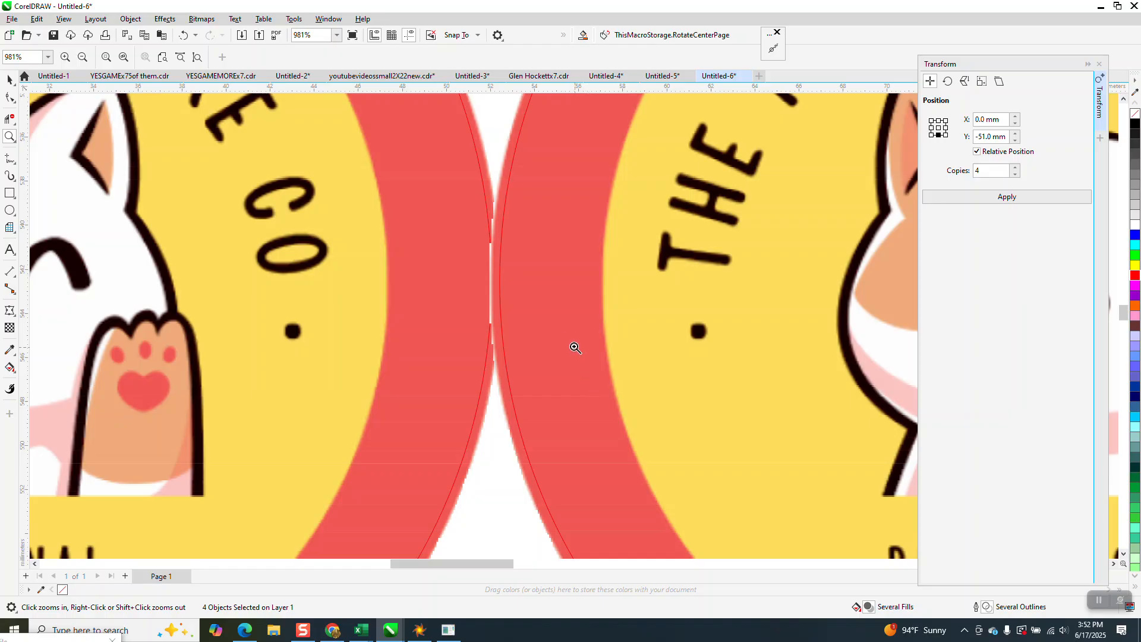
- Examine how closely the cut outlines meet between side-by-side badges and between vertically stacked badges
{"action": "left_click_drag", "start_coordinate": [462, 216], "coordinate": [597, 373]}
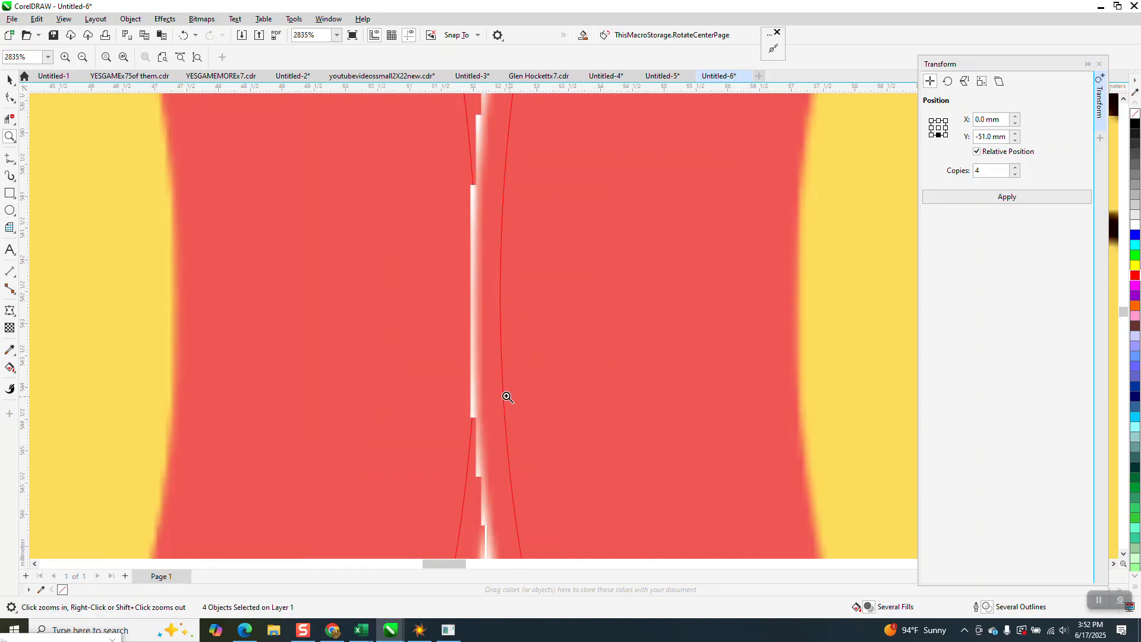
{"action": "scroll", "coordinate": [490, 306], "scroll_direction": "down", "scroll_amount": 1}
{"action": "scroll", "coordinate": [479, 263], "scroll_direction": "down", "scroll_amount": 5}
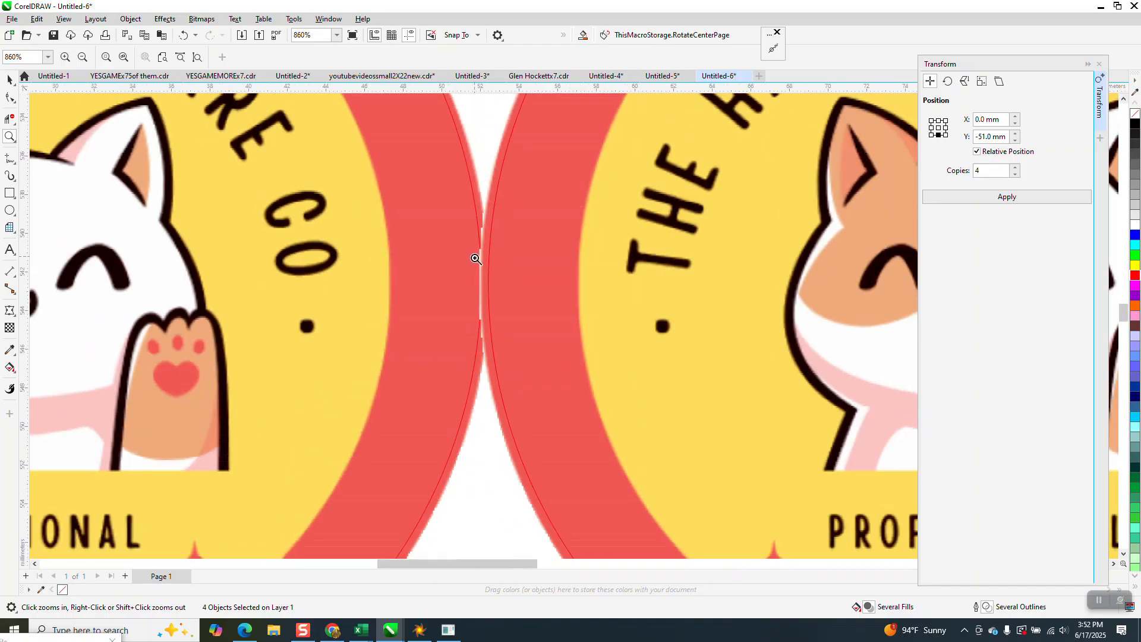
{"action": "scroll", "coordinate": [479, 263], "scroll_direction": "down", "scroll_amount": 1}
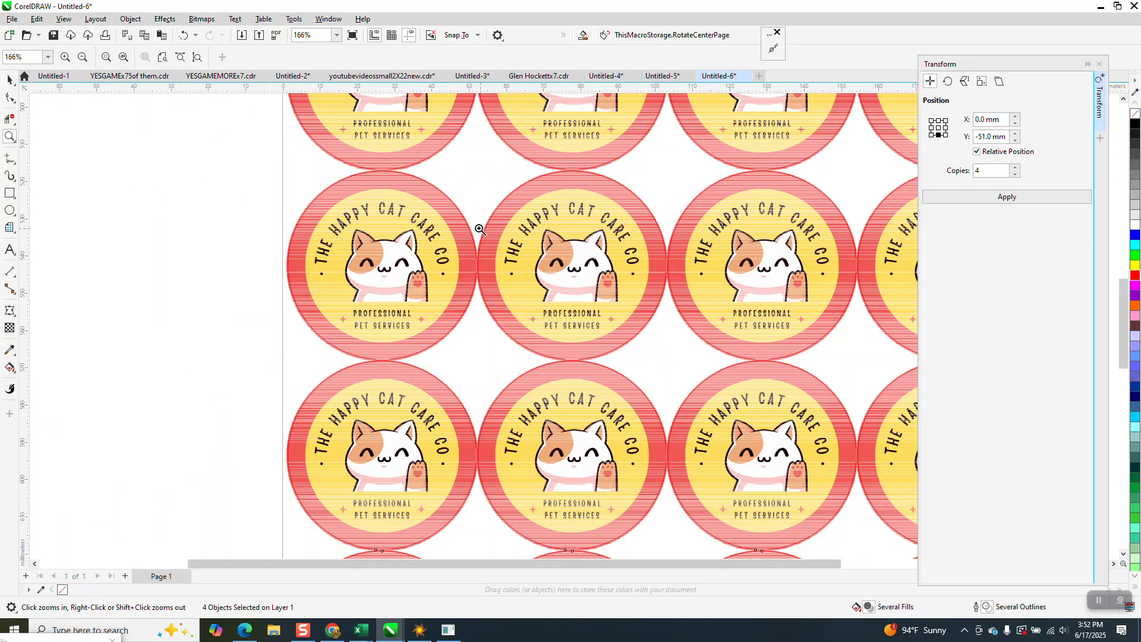
{"action": "left_click_drag", "start_coordinate": [359, 153], "coordinate": [440, 209]}
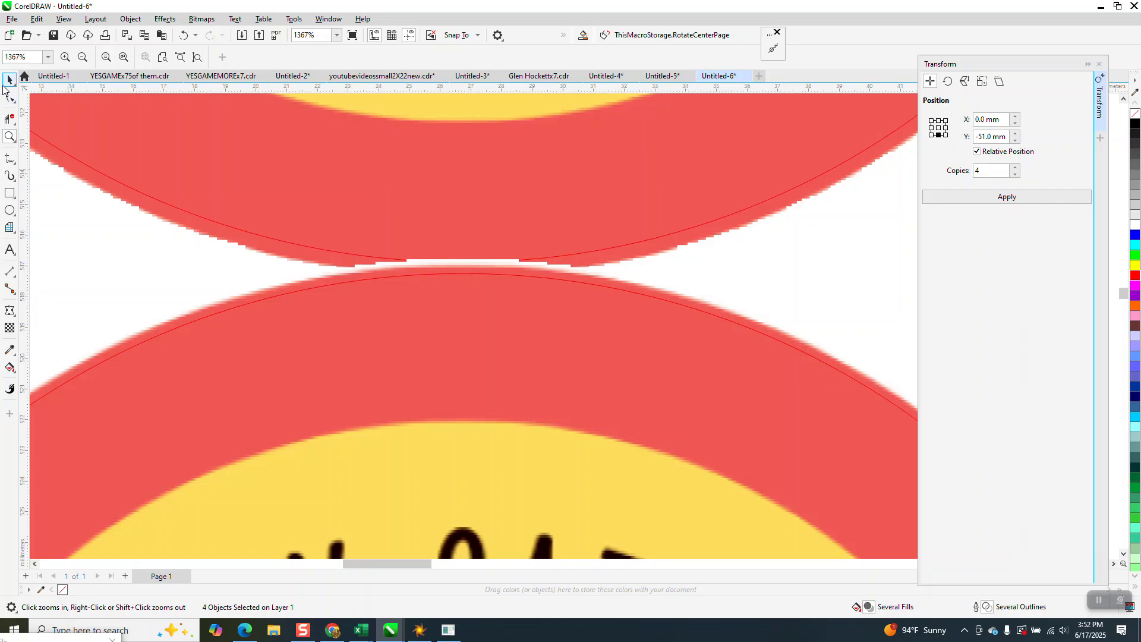
- Temporarily delete the lower of the two stacked badges to inspect the upper badge's edge, and undo the deletion
{"action": "left_click", "coordinate": [10, 79]}
{"action": "left_click", "coordinate": [351, 330]}
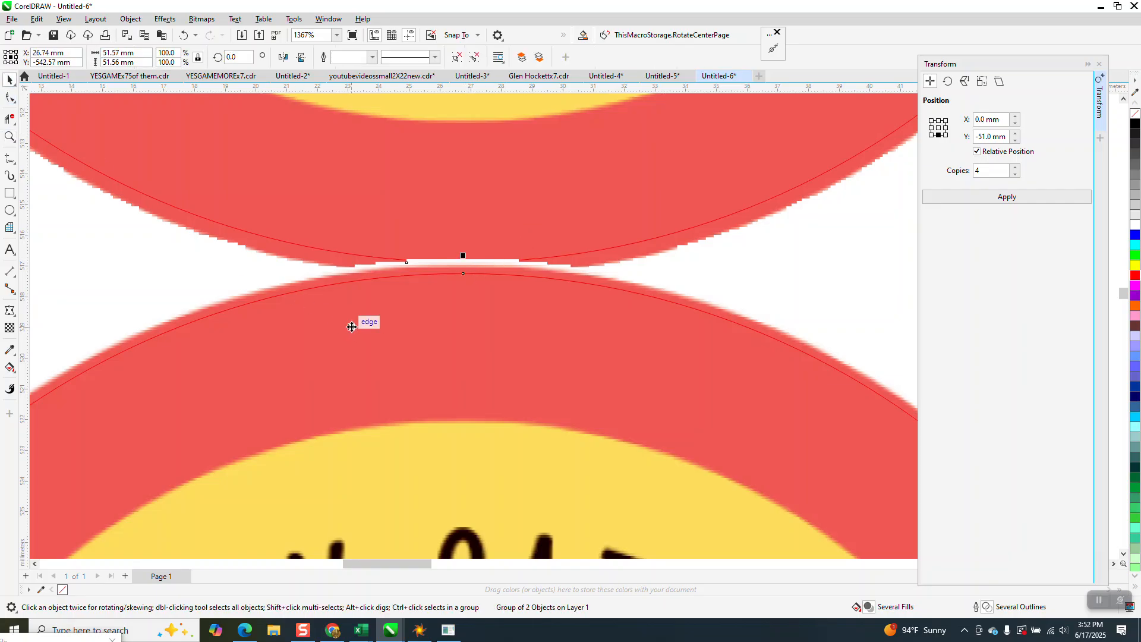
{"action": "key", "text": "Delete"}
{"action": "left_click", "coordinate": [435, 281]}
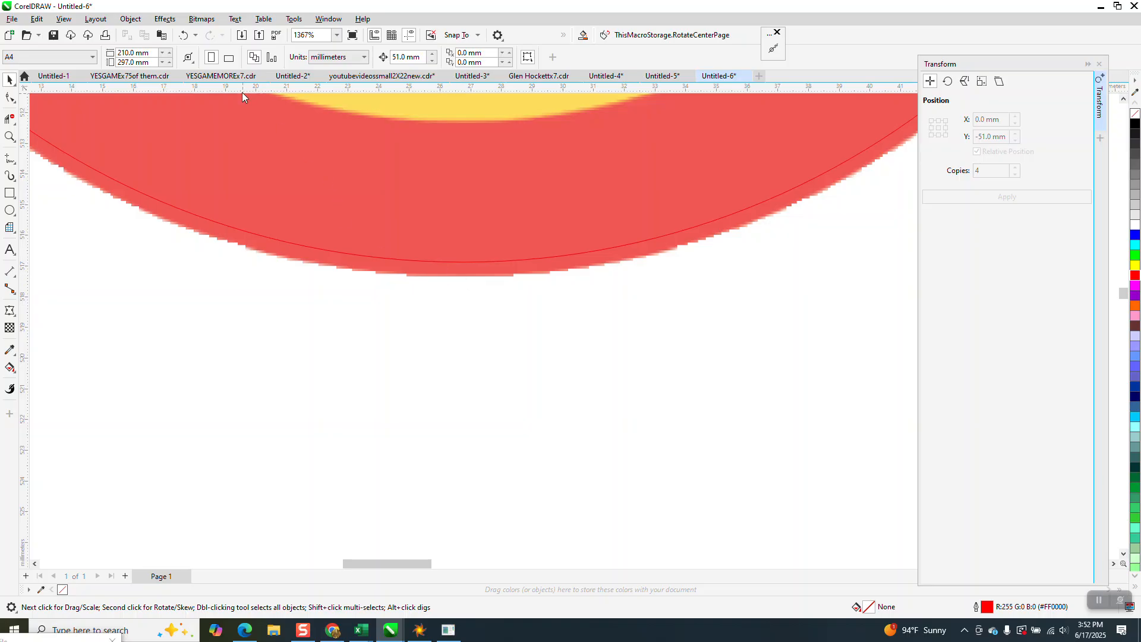
{"action": "left_click", "coordinate": [184, 35]}
- Inspect the cat's ear in a first-column badge and the gap between that badge and its horizontal neighbour
{"action": "scroll", "coordinate": [464, 279], "scroll_direction": "down", "scroll_amount": 3}
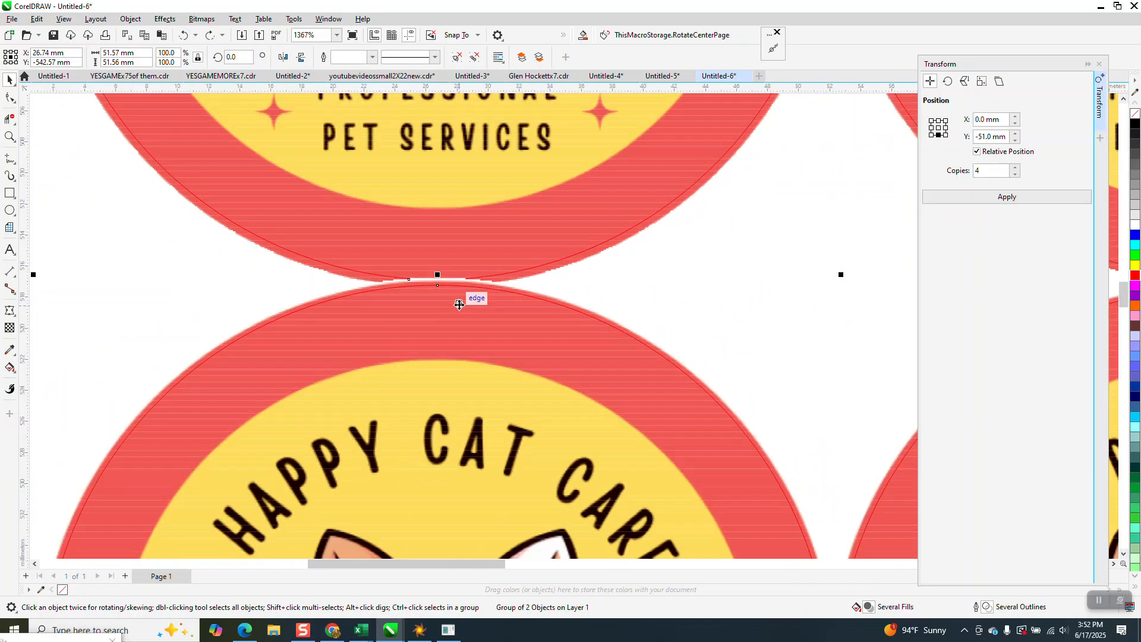
{"action": "scroll", "coordinate": [521, 254], "scroll_direction": "down", "scroll_amount": 5}
{"action": "scroll", "coordinate": [66, 166], "scroll_direction": "down", "scroll_amount": 2}
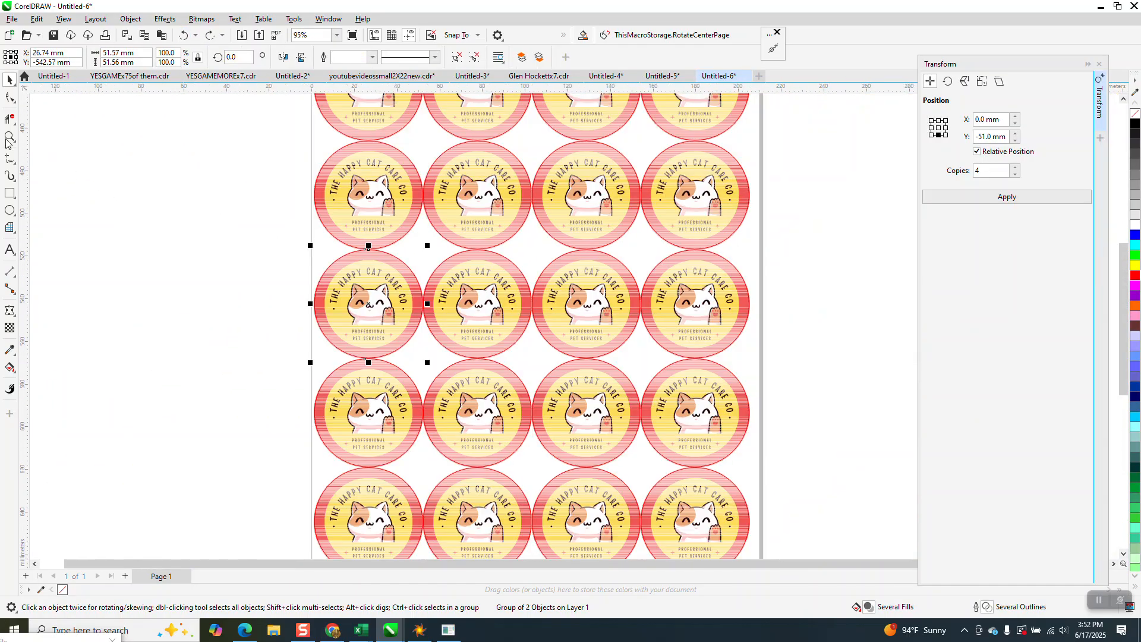
{"action": "left_click", "coordinate": [8, 136]}
{"action": "left_click_drag", "start_coordinate": [350, 154], "coordinate": [568, 314]}
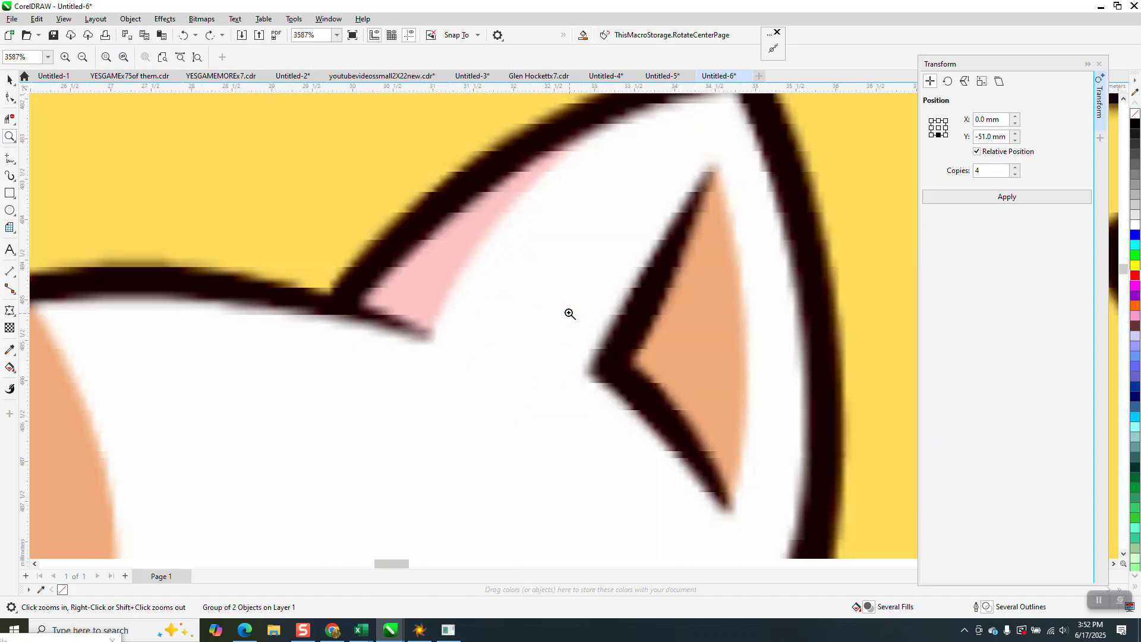
{"action": "scroll", "coordinate": [468, 265], "scroll_direction": "down", "scroll_amount": 4}
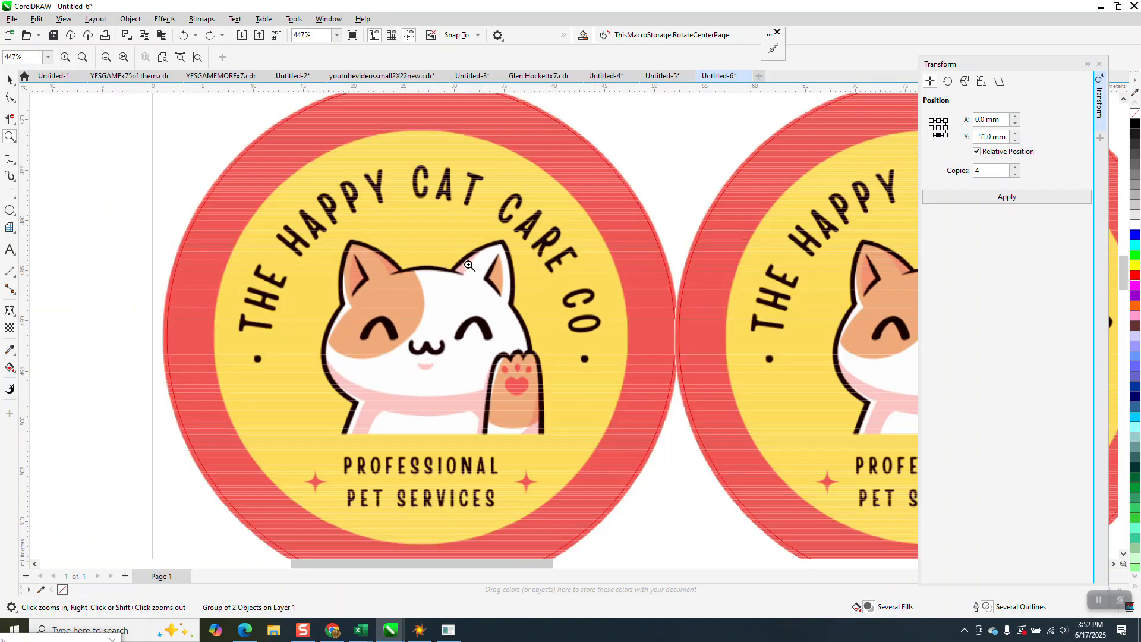
{"action": "left_click_drag", "start_coordinate": [613, 335], "coordinate": [678, 372]}
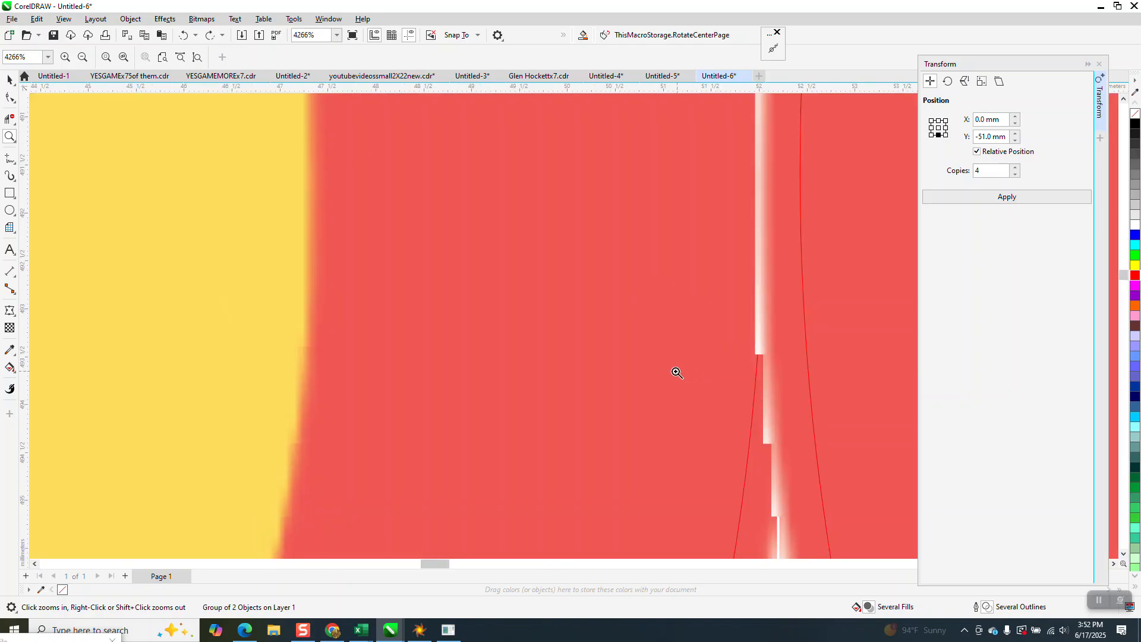
{"action": "scroll", "coordinate": [515, 262], "scroll_direction": "down", "scroll_amount": 8}
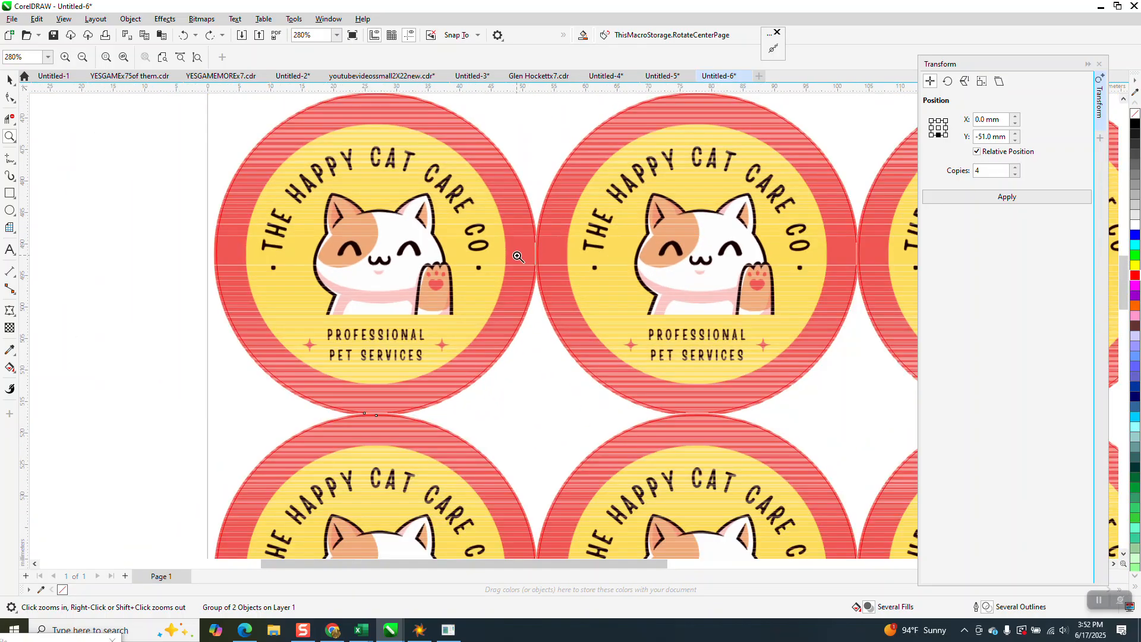
{"action": "scroll", "coordinate": [518, 256], "scroll_direction": "down", "scroll_amount": 1}
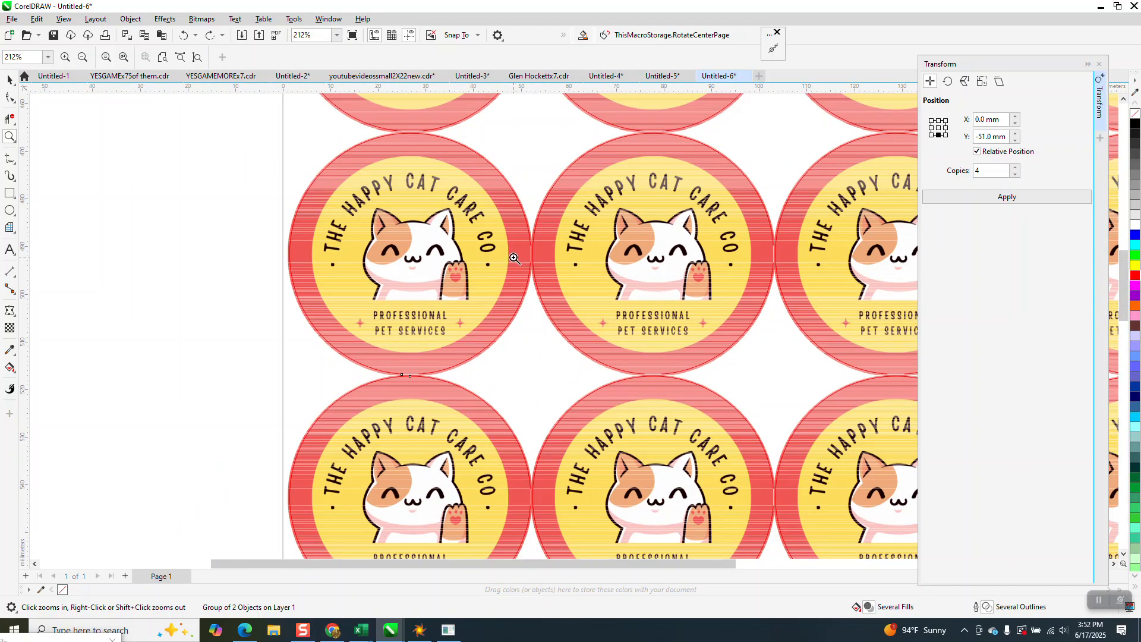
- Check the print quality of the PROFESSIONAL PET SERVICES lettering on a first-column badge up close
{"action": "left_click_drag", "start_coordinate": [350, 293], "coordinate": [505, 359]}
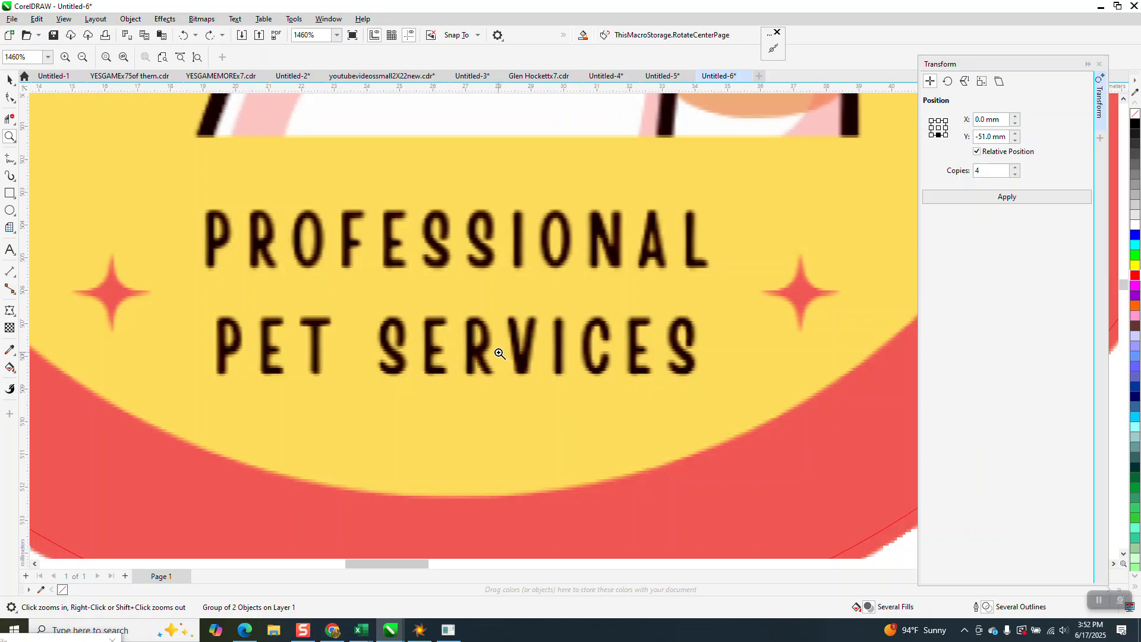
{"action": "scroll", "coordinate": [500, 353], "scroll_direction": "down", "scroll_amount": 2}
{"action": "scroll", "coordinate": [486, 321], "scroll_direction": "down", "scroll_amount": 3}
{"action": "scroll", "coordinate": [485, 321], "scroll_direction": "down", "scroll_amount": 1}
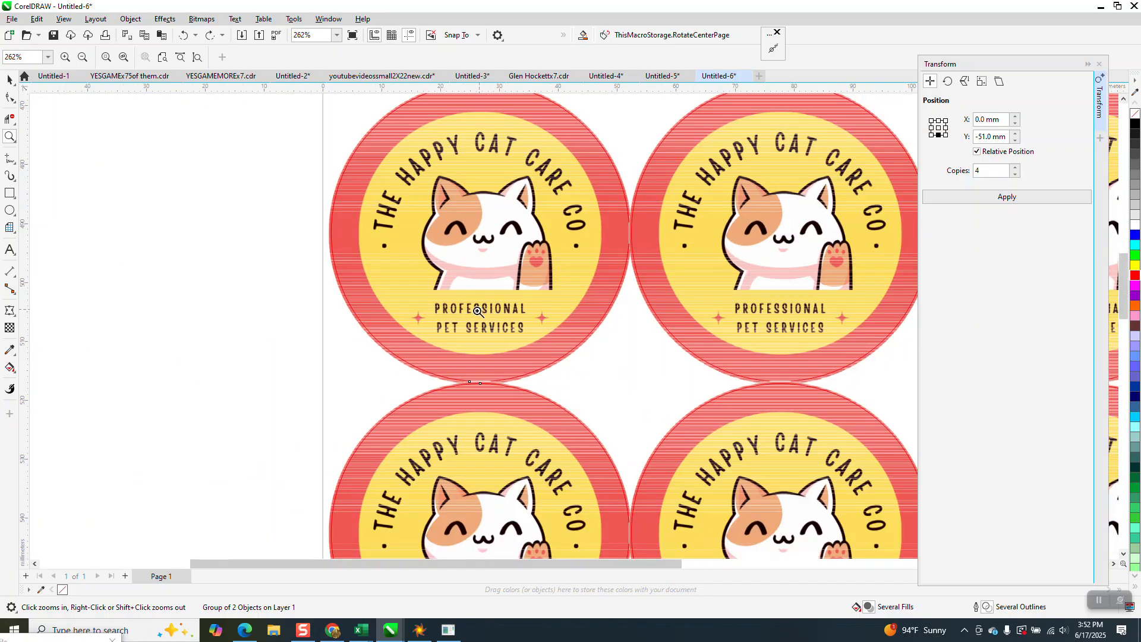
{"action": "scroll", "coordinate": [480, 311], "scroll_direction": "down", "scroll_amount": 1}
{"action": "scroll", "coordinate": [460, 308], "scroll_direction": "down", "scroll_amount": 1}
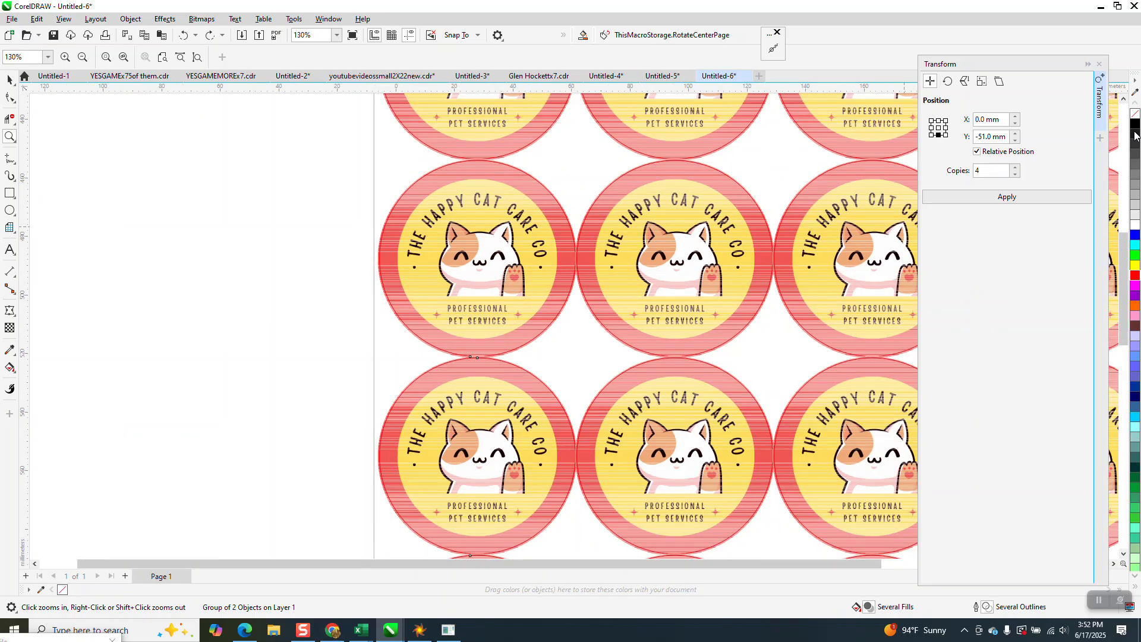
{"action": "scroll", "coordinate": [454, 306], "scroll_direction": "down", "scroll_amount": 1}
- Close the Transform docker and select every badge in the grid on the page
{"action": "left_click", "coordinate": [1100, 65]}
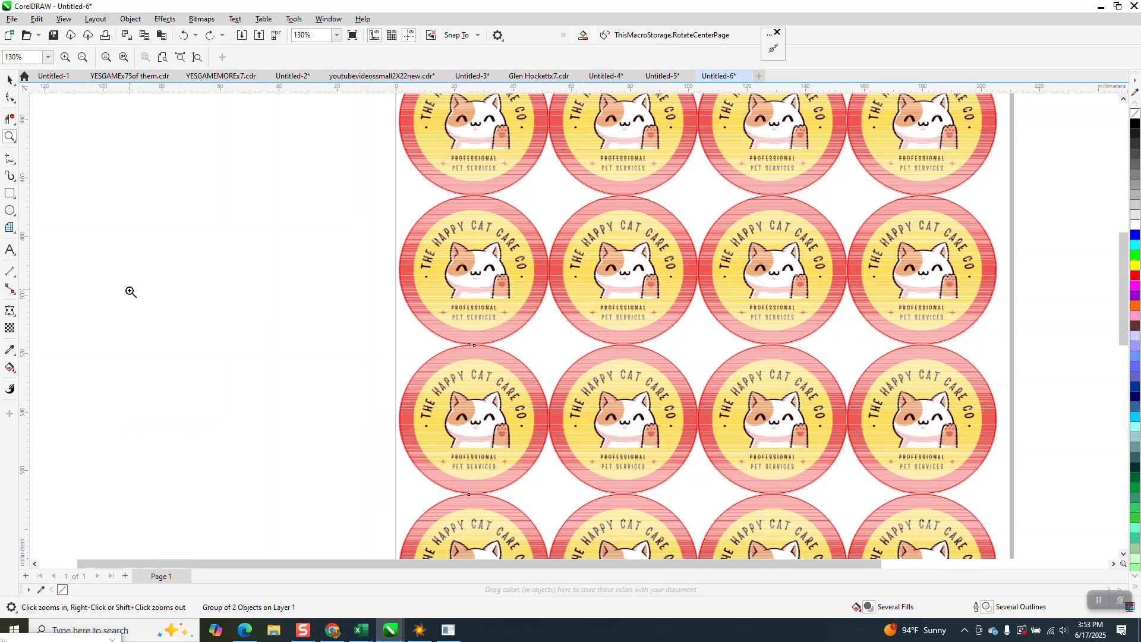
{"action": "scroll", "coordinate": [305, 303], "scroll_direction": "down", "scroll_amount": 3}
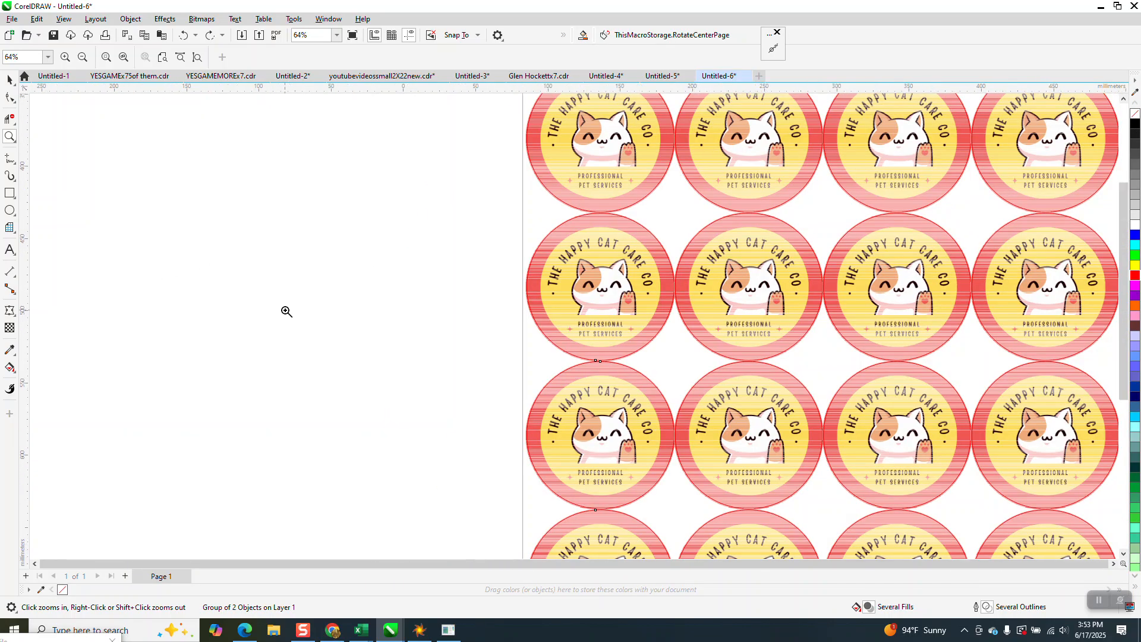
{"action": "scroll", "coordinate": [300, 316], "scroll_direction": "down", "scroll_amount": 1}
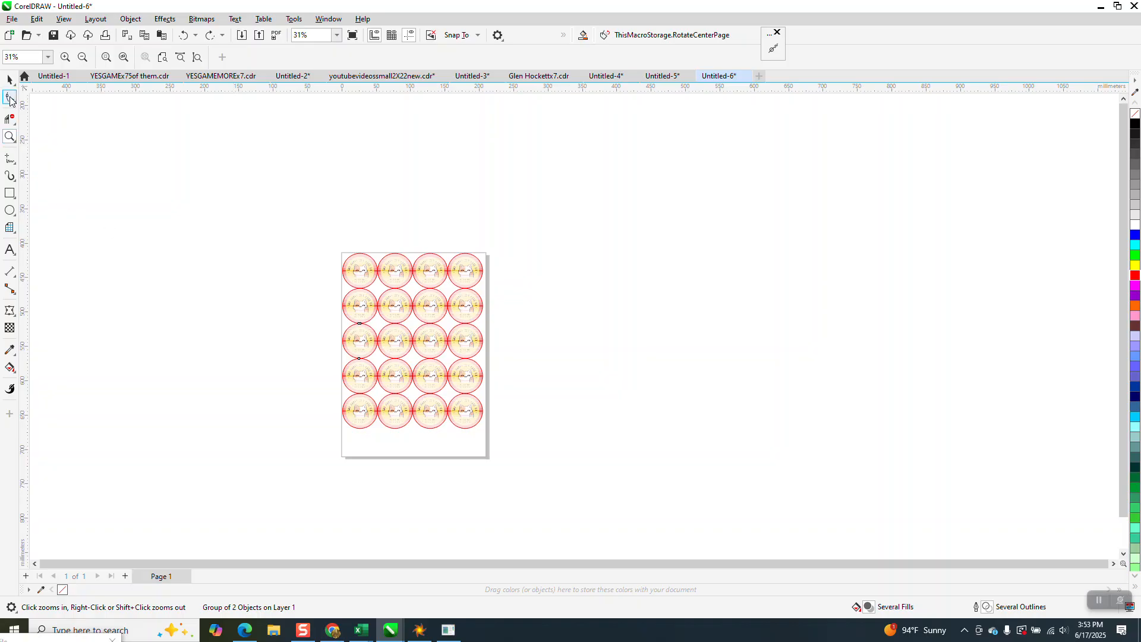
{"action": "key", "text": "space"}
{"action": "left_click_drag", "start_coordinate": [334, 230], "coordinate": [530, 467]}
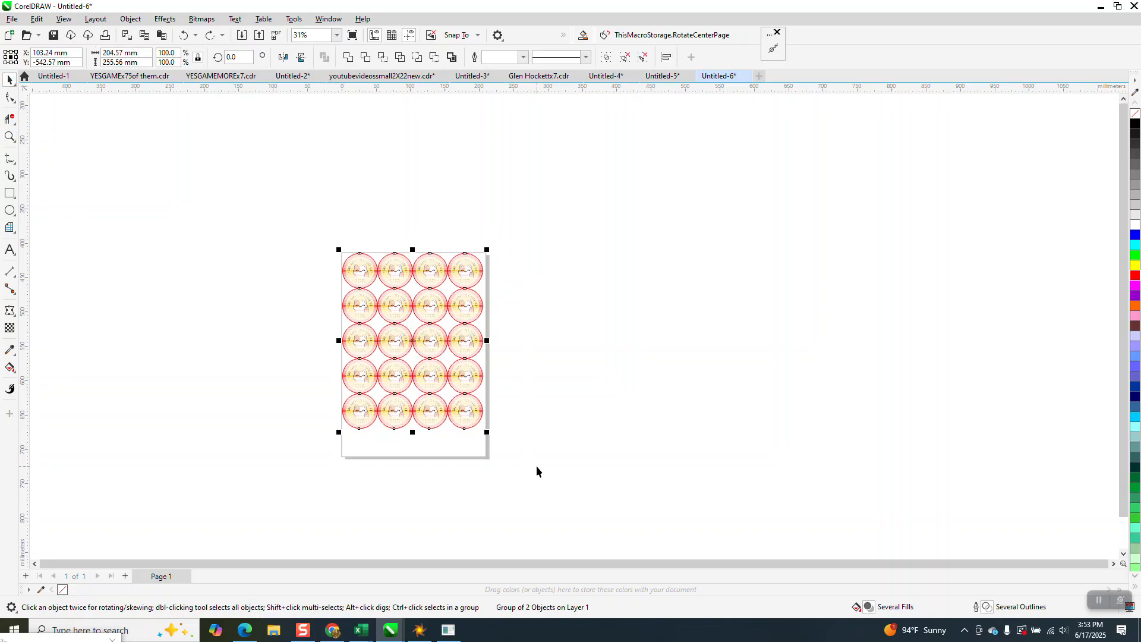
{"action": "left_click", "coordinate": [10, 136]}
{"action": "left_click_drag", "start_coordinate": [303, 251], "coordinate": [544, 450]}
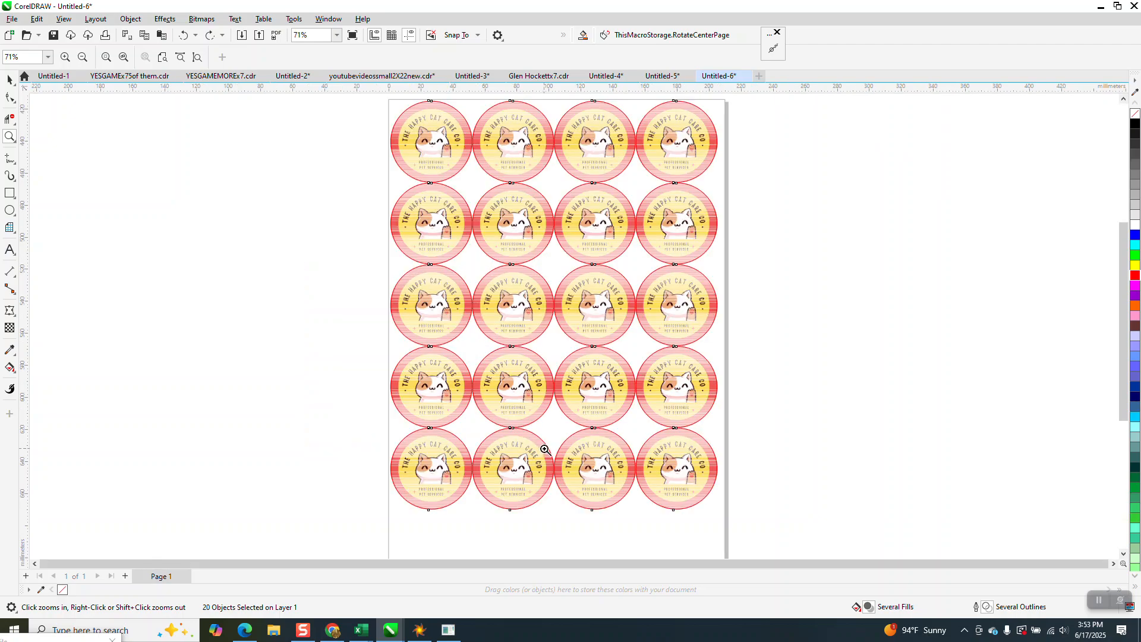